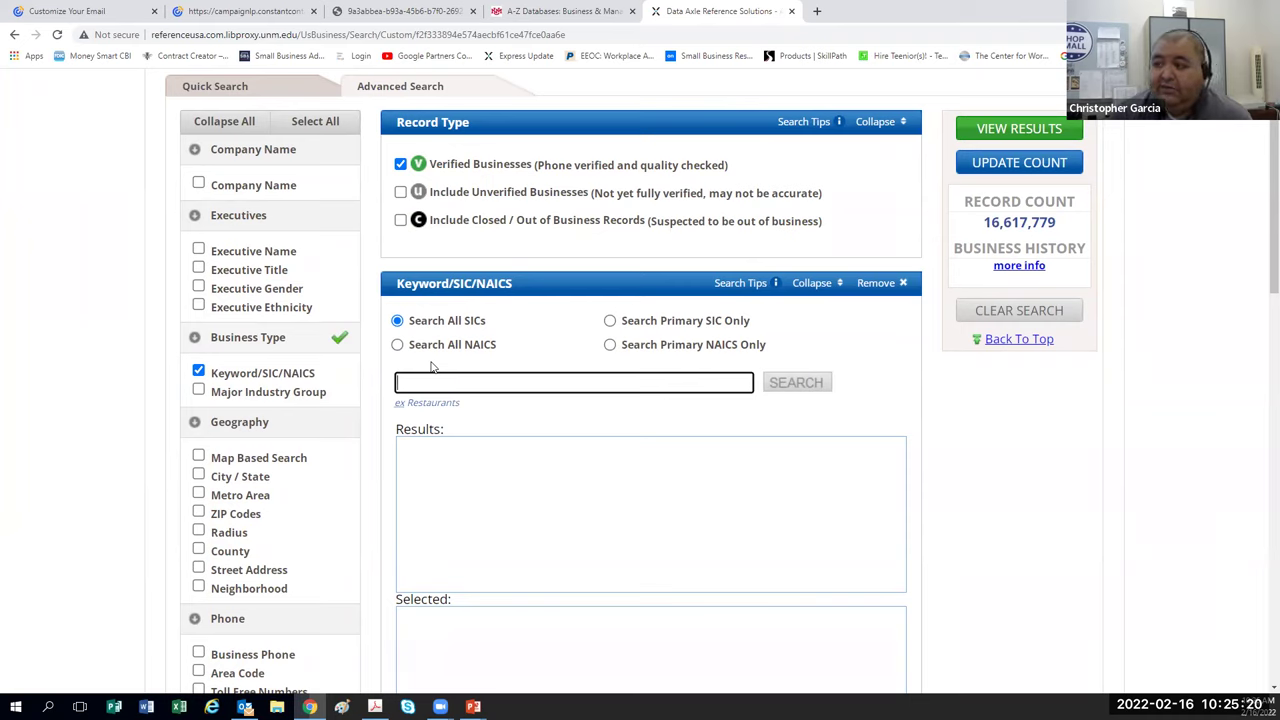
# Search the SIC keywords for "Hobby Store" and look through the matching business codes.
pyautogui.write('bby Store')
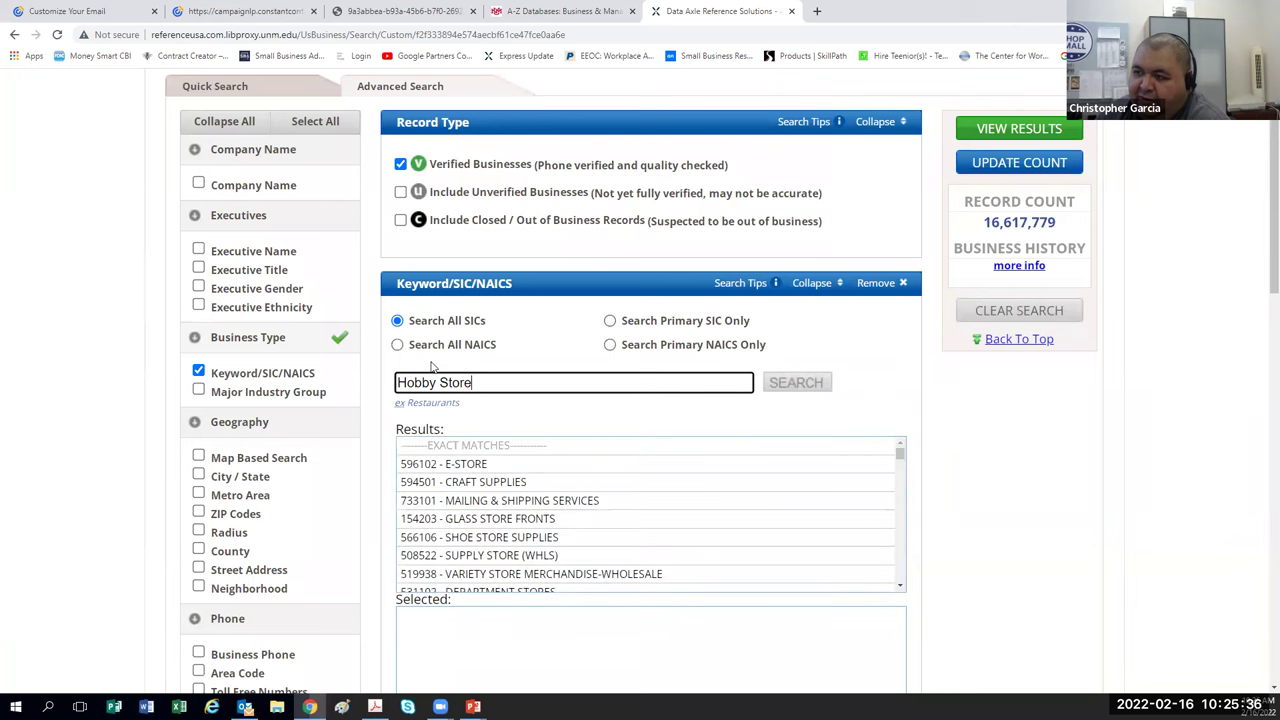
pyautogui.scroll(-1, 565, 505)
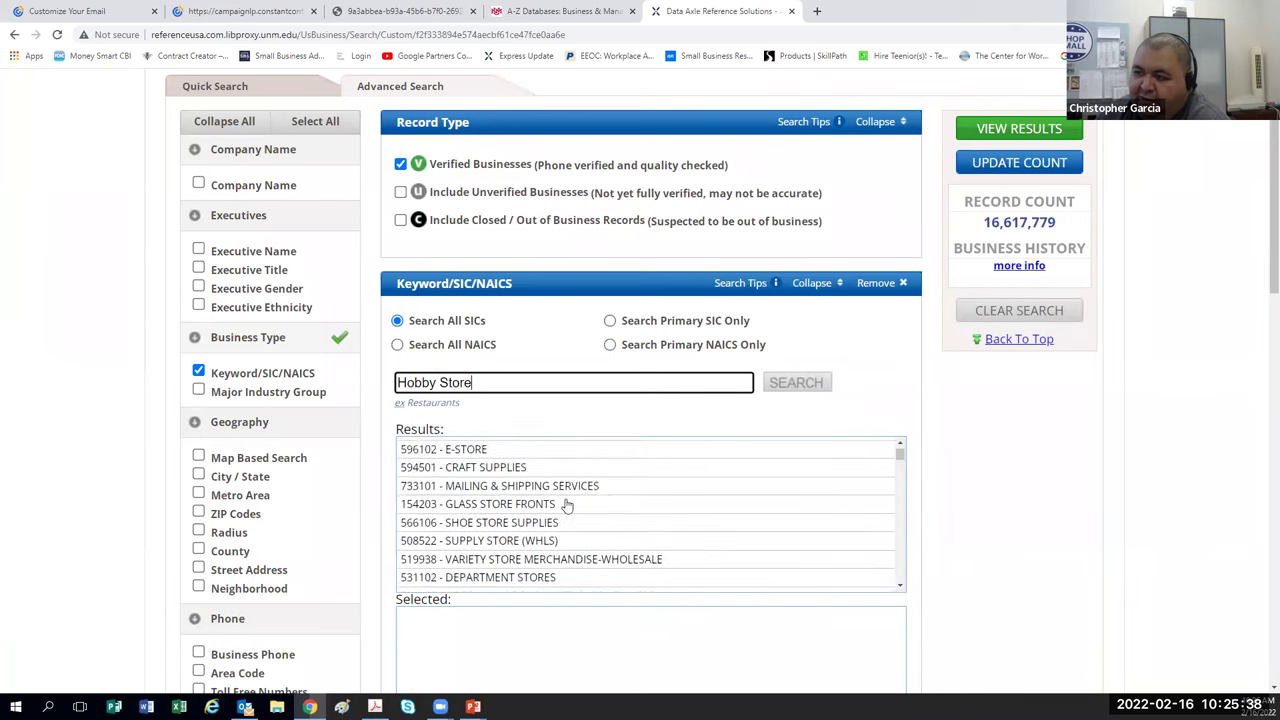
pyautogui.scroll(-1, 565, 505)
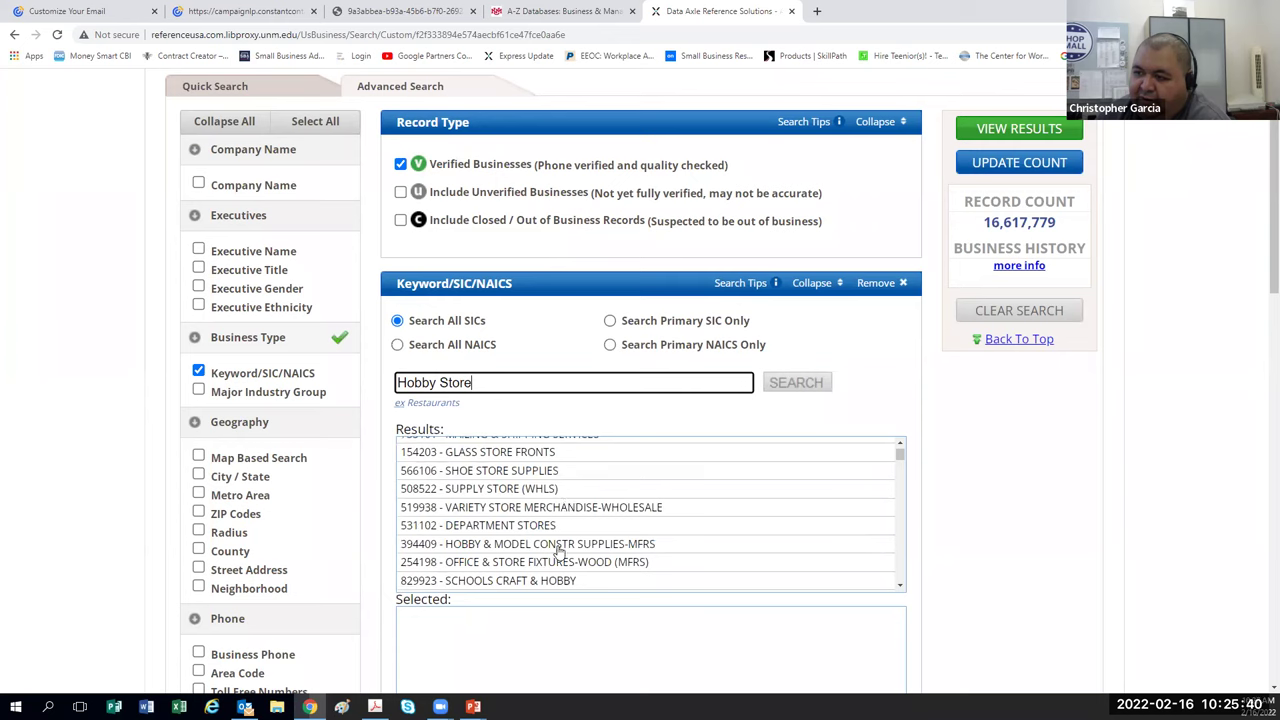
pyautogui.scroll(-2, 531, 505)
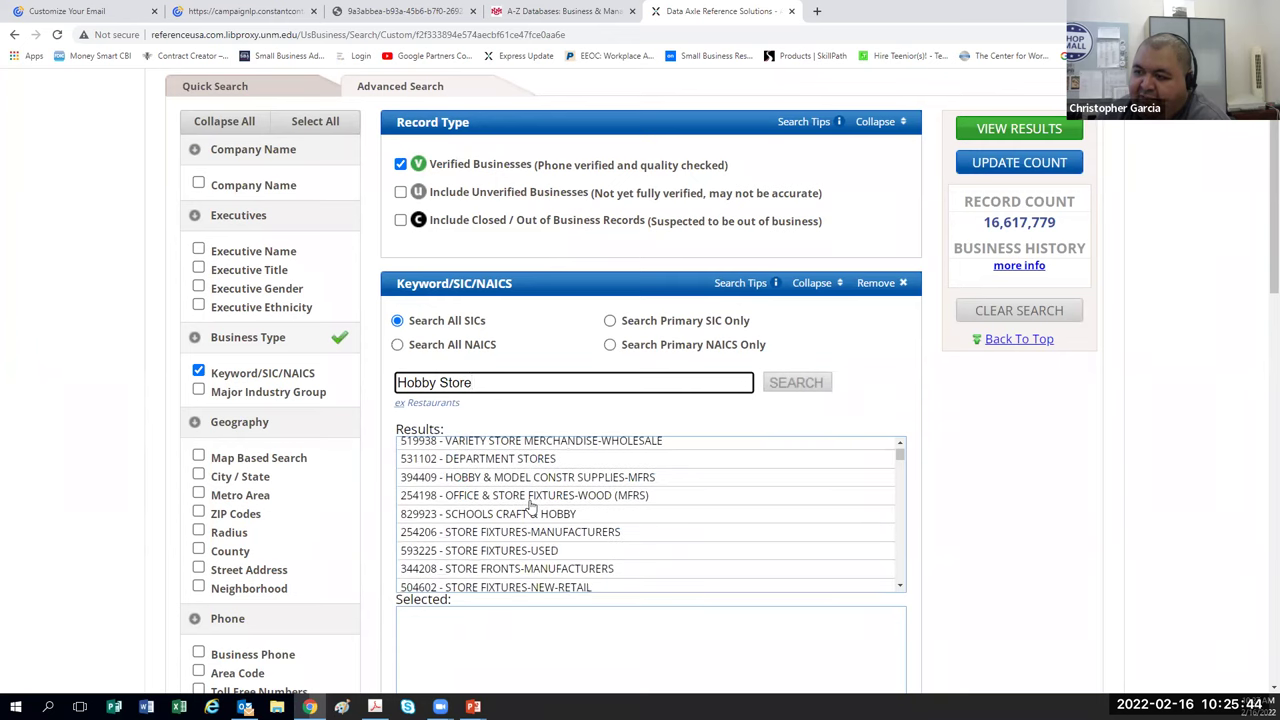
pyautogui.scroll(-3, 531, 507)
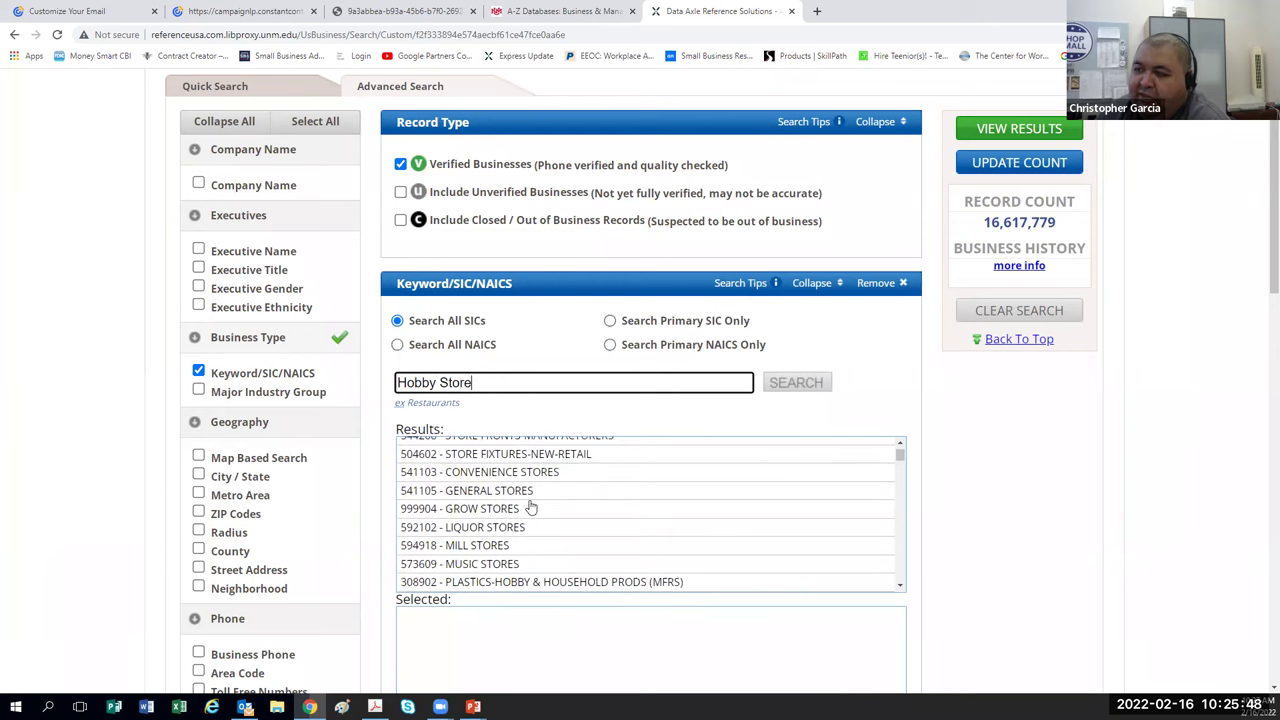
pyautogui.scroll(3, 468, 558)
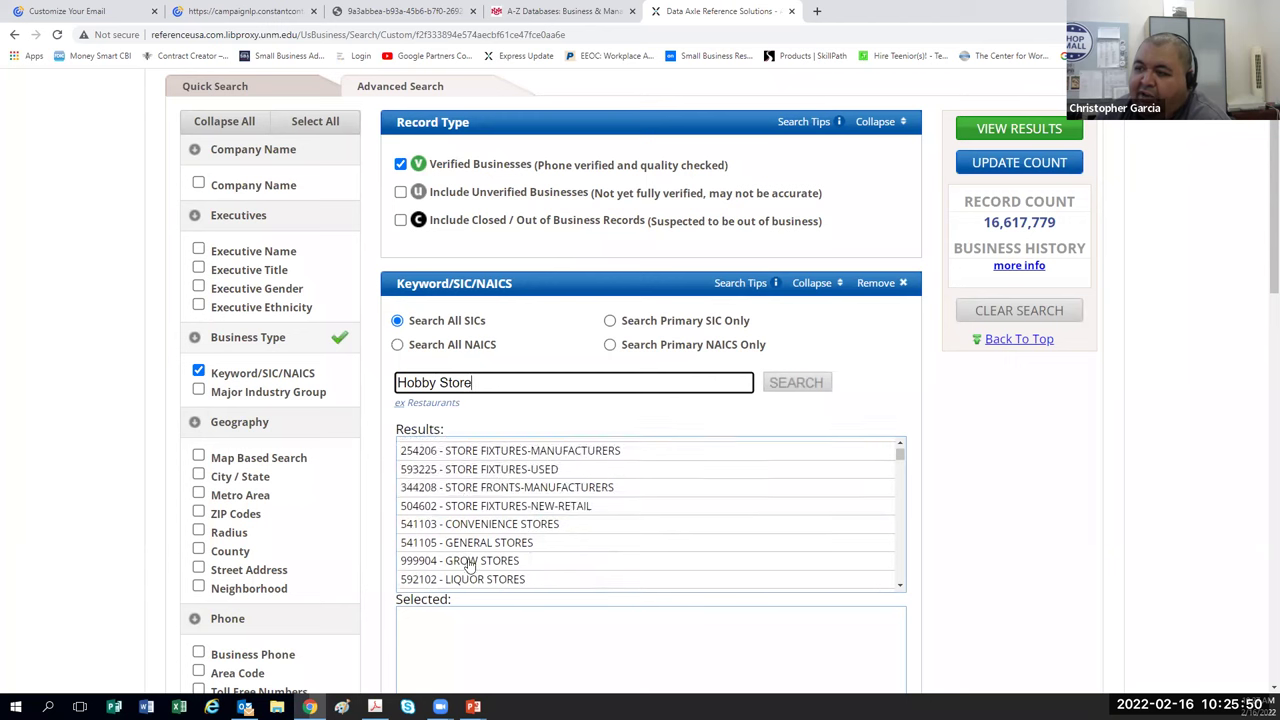
# Replace the SIC keyword search with "Restaurants".
pyautogui.tripleClick(461, 384)
pyautogui.press('BackSpace')
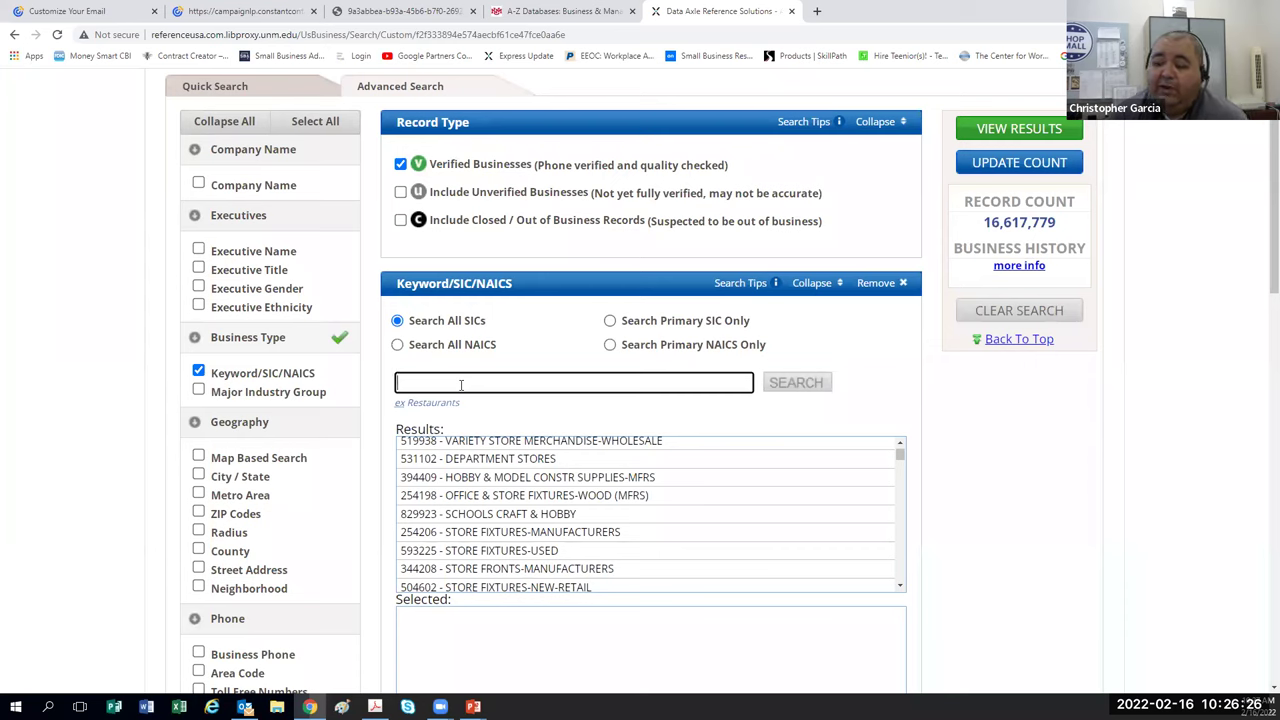
pyautogui.write('Res')
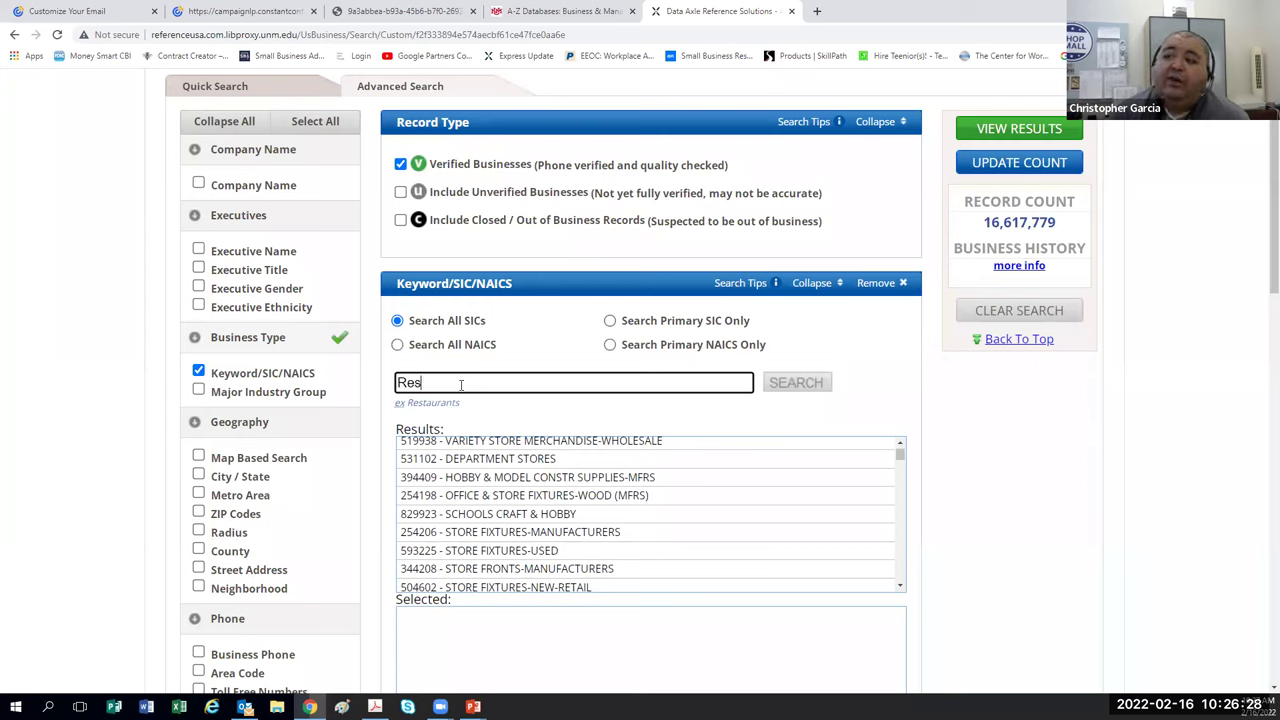
pyautogui.write('taurants')
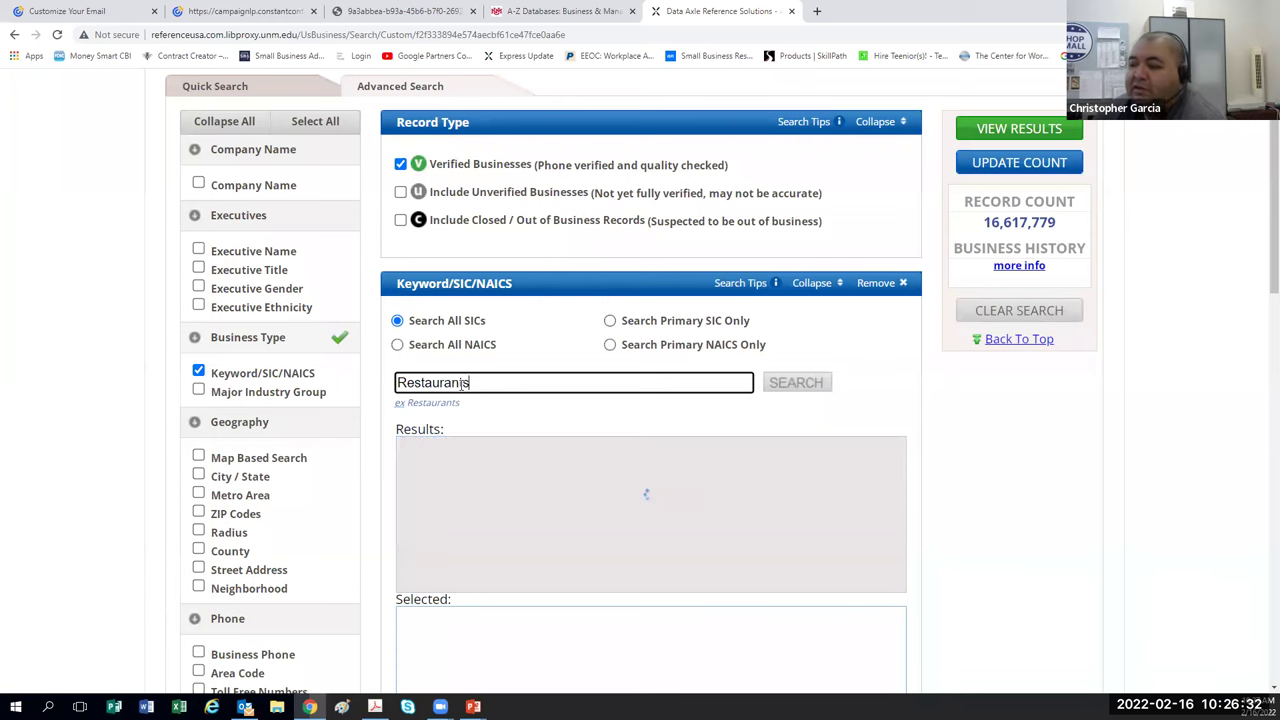
# Select the business code 581208 V - Mexican (Restaurants) from the matching SIC results.
pyautogui.scroll(-5, 510, 474)
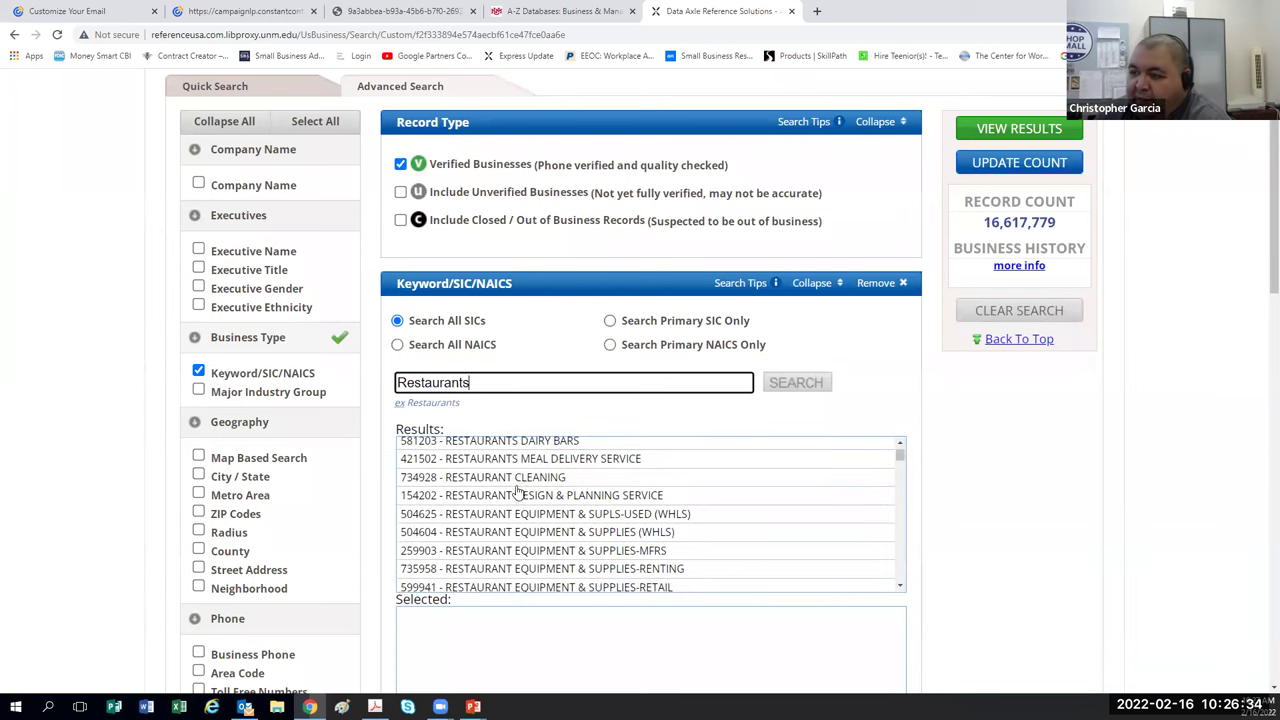
pyautogui.scroll(-8, 518, 478)
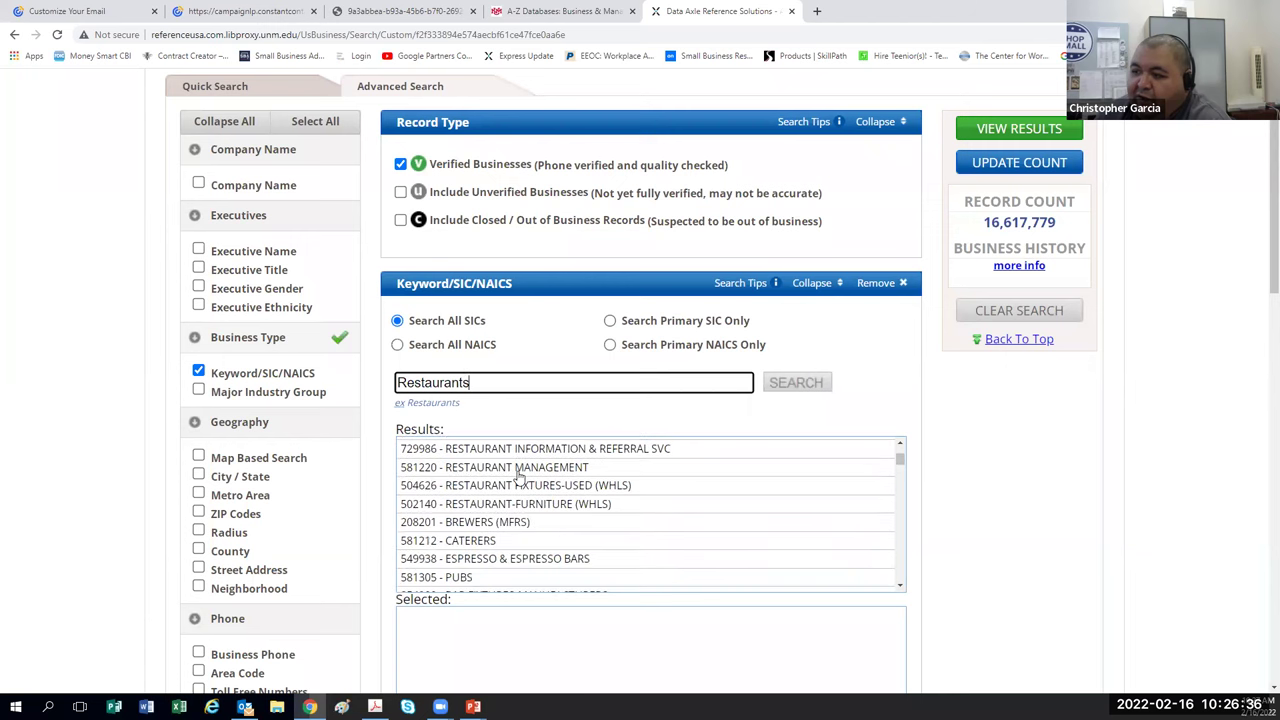
pyautogui.scroll(-3, 518, 478)
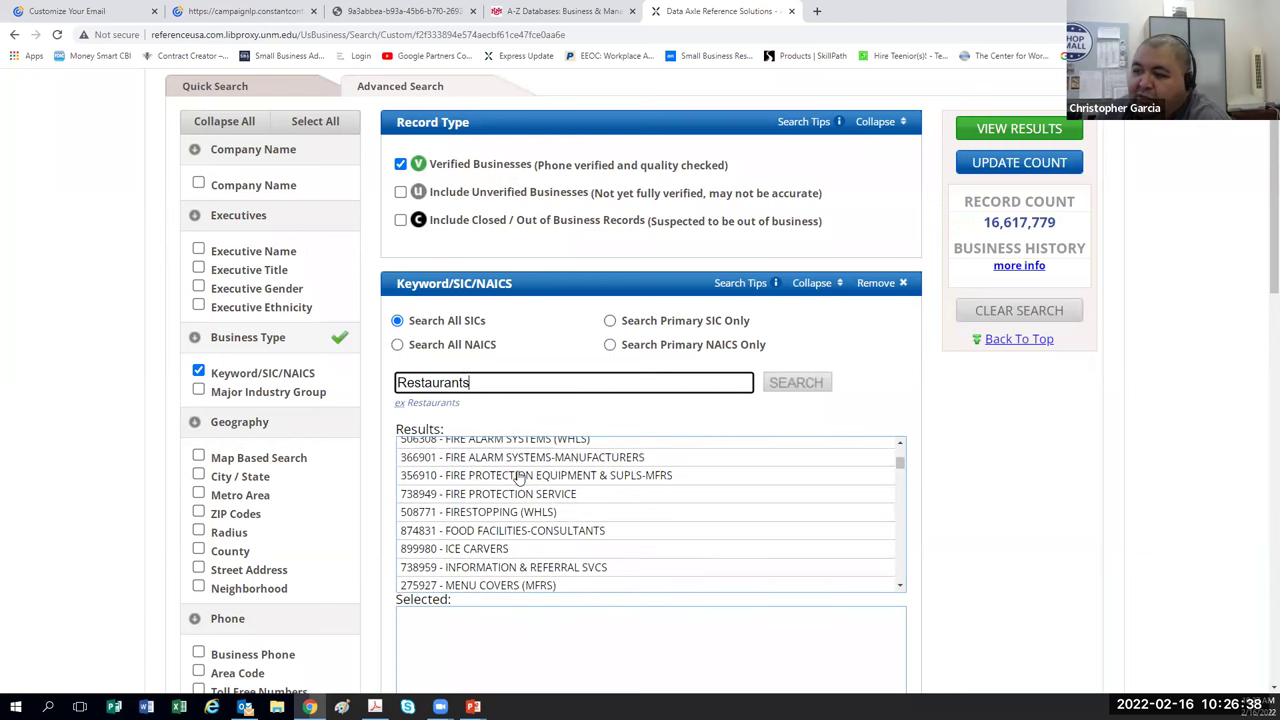
pyautogui.scroll(-3, 519, 478)
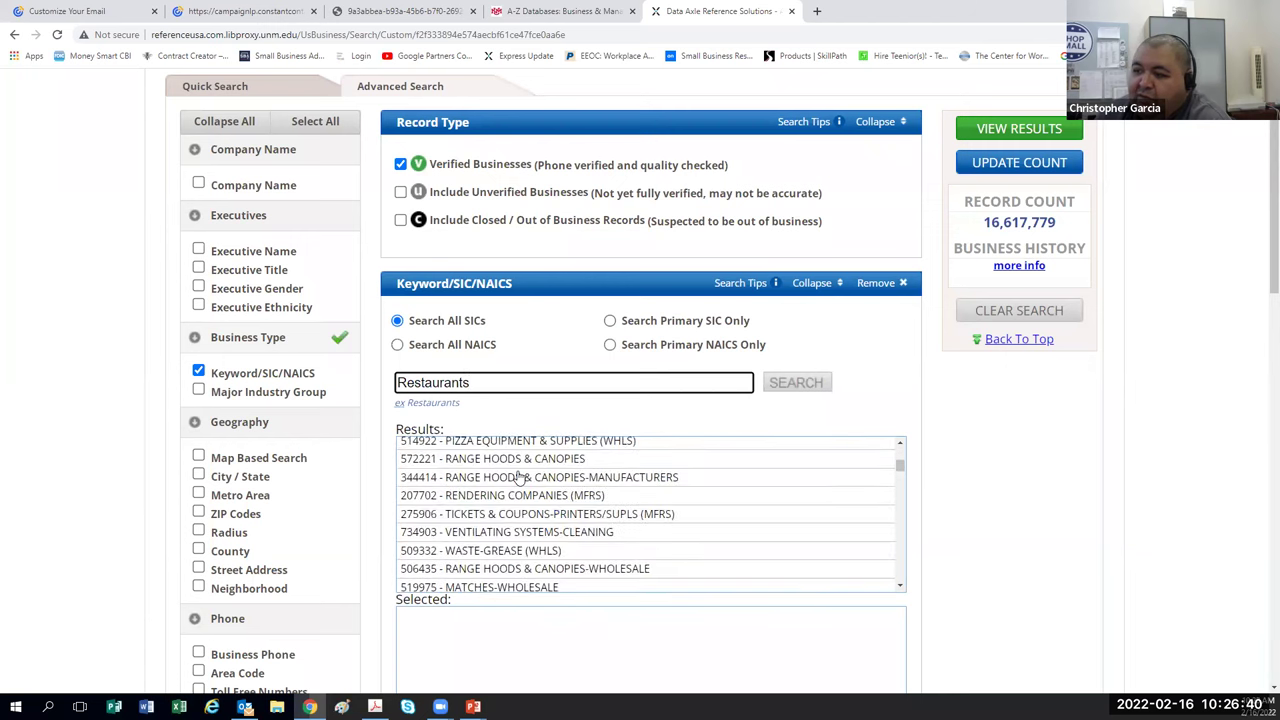
pyautogui.scroll(-3, 519, 478)
pyautogui.scroll(-3, 519, 478)
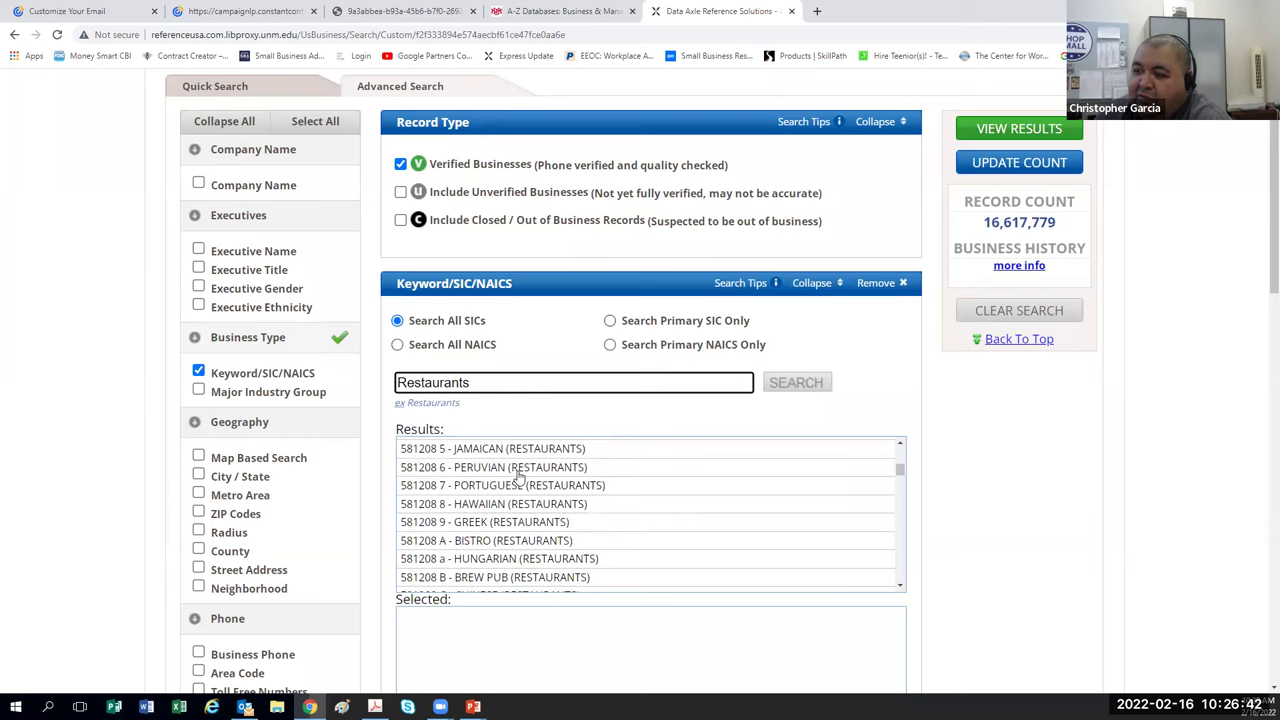
pyautogui.scroll(-5, 519, 478)
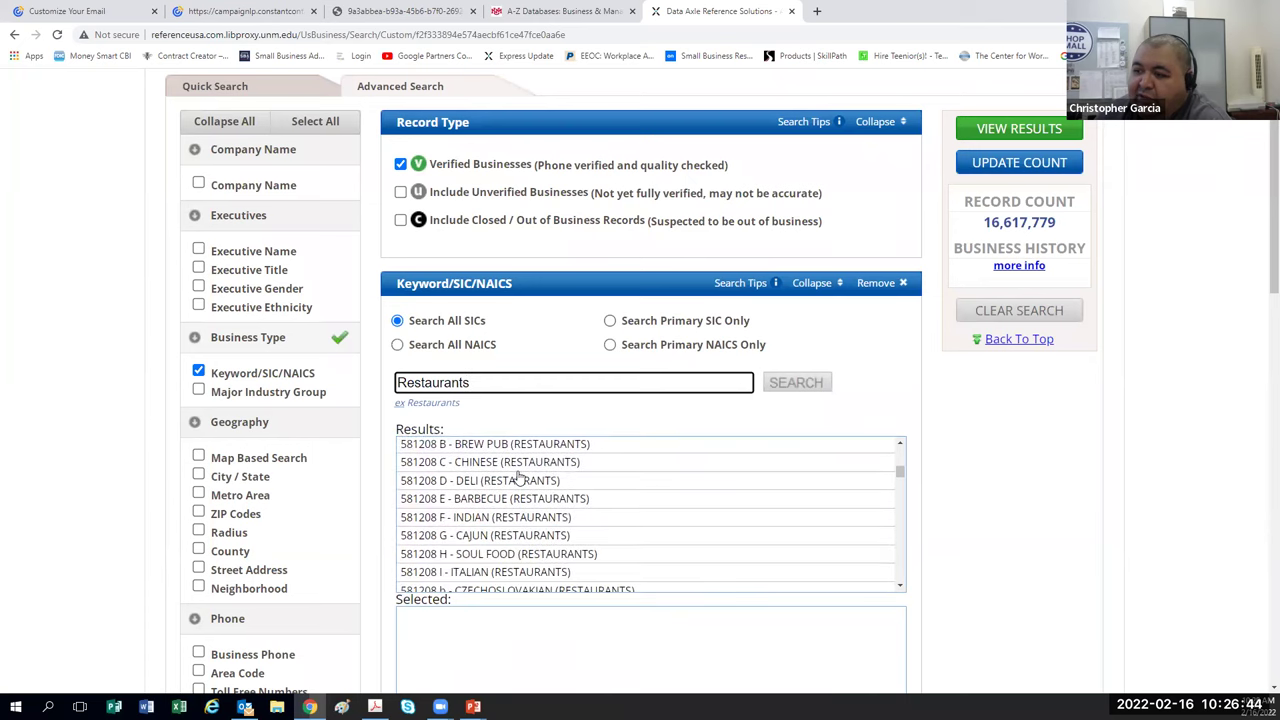
pyautogui.scroll(-4, 519, 478)
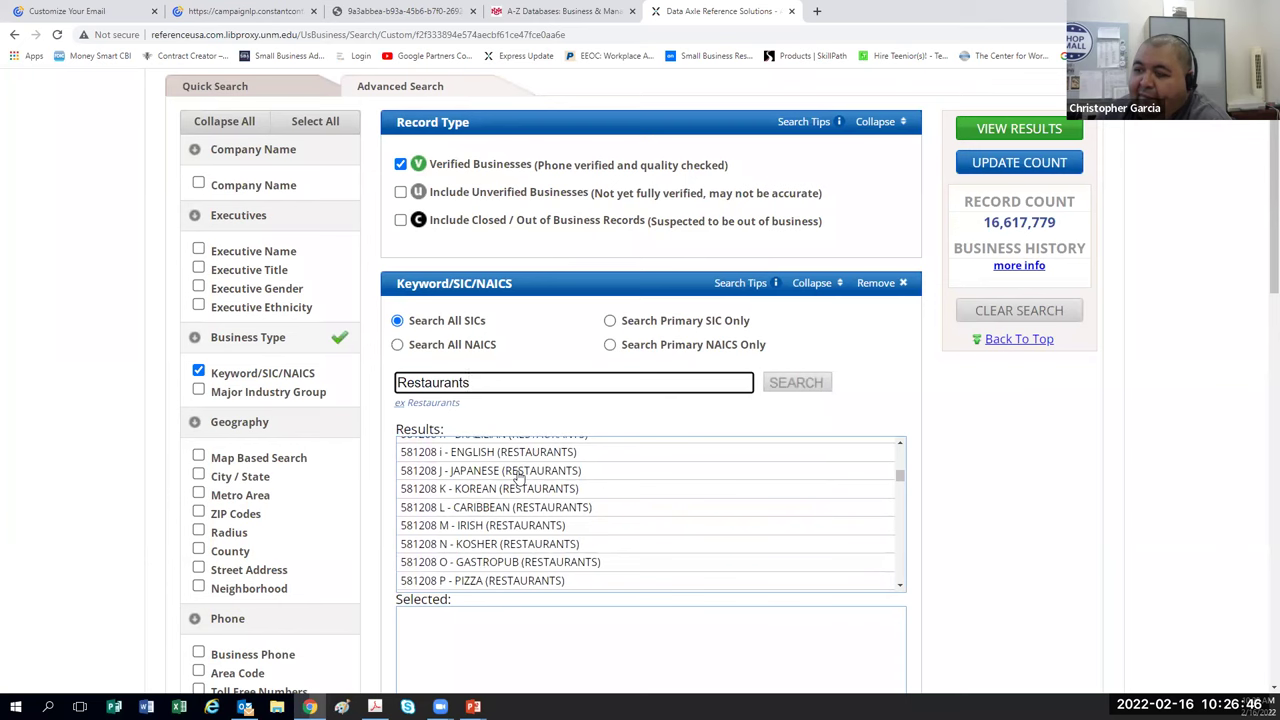
pyautogui.scroll(-4, 519, 478)
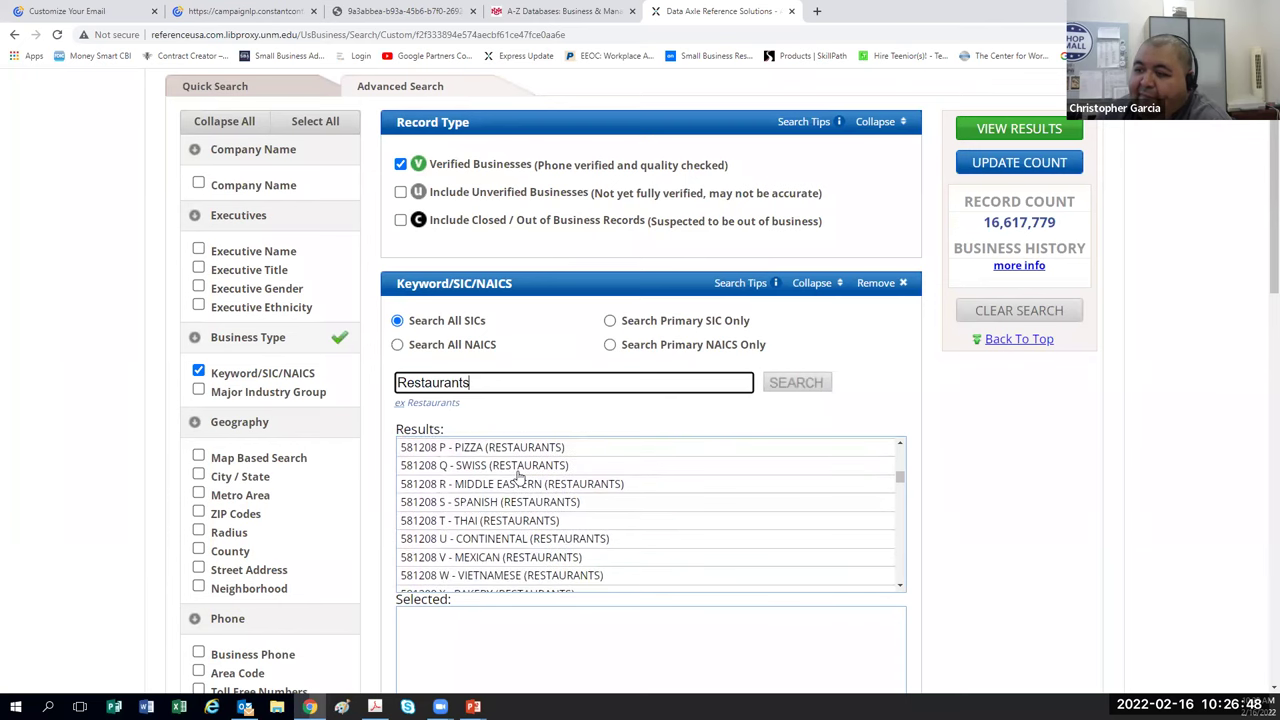
pyautogui.click(490, 557)
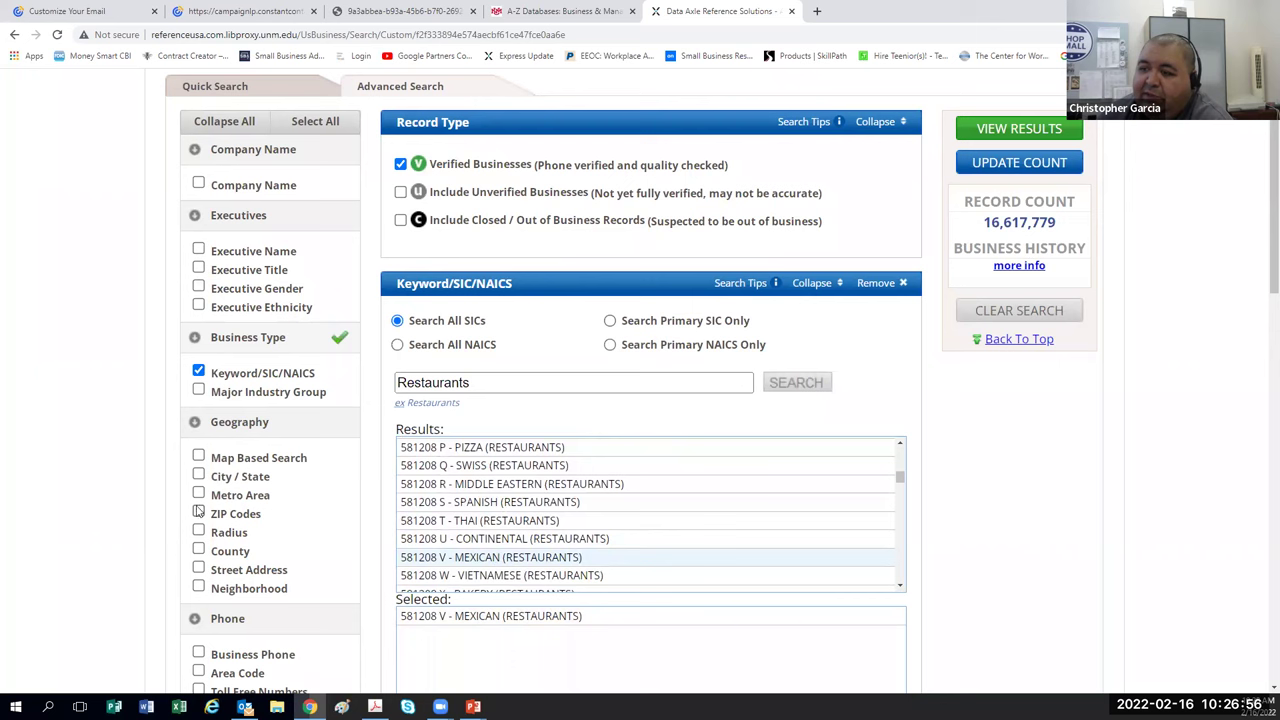
# Add the City / State criterion and select the state of New Mexico for it.
pyautogui.scroll(-10, 520, 500)
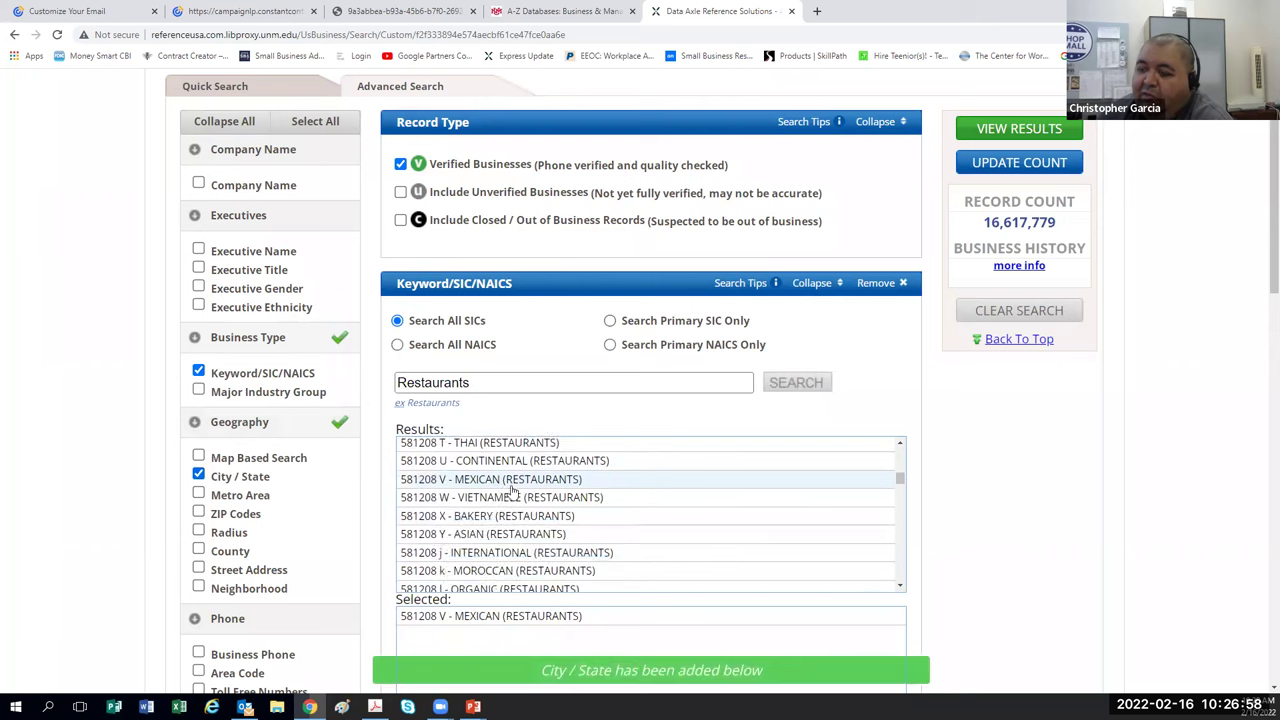
pyautogui.scroll(-5, 968, 565)
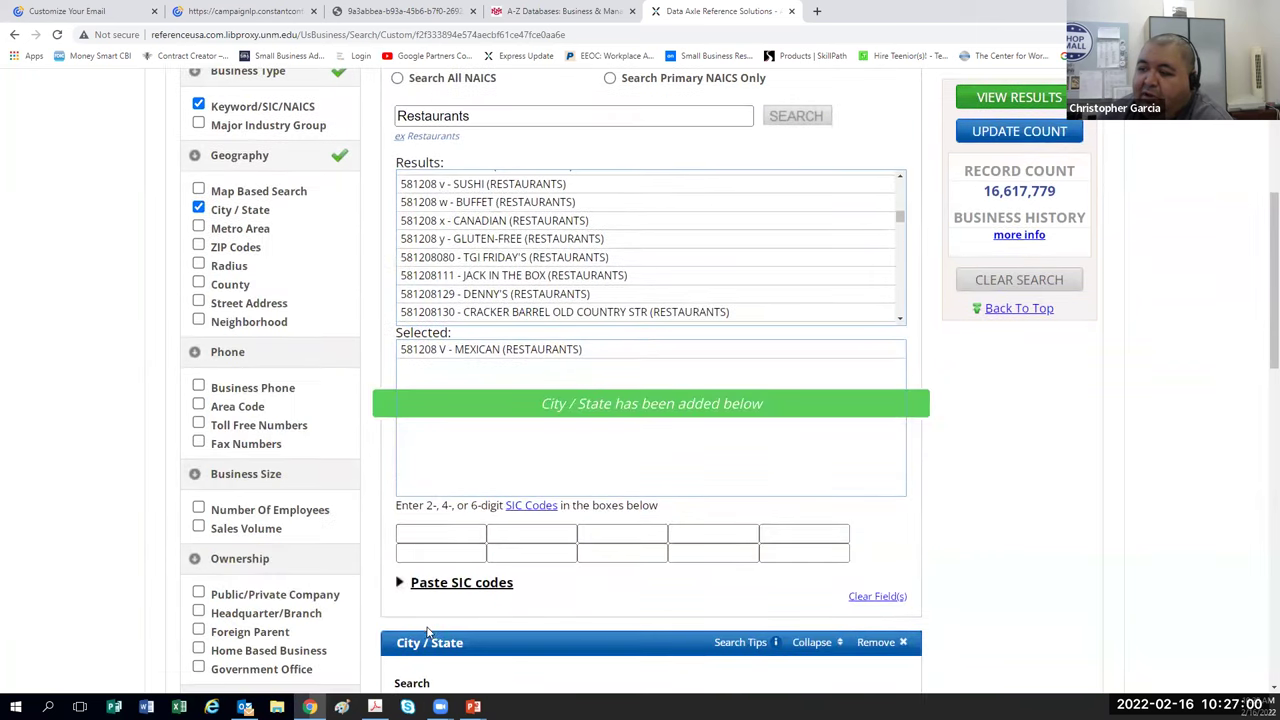
pyautogui.click(455, 437)
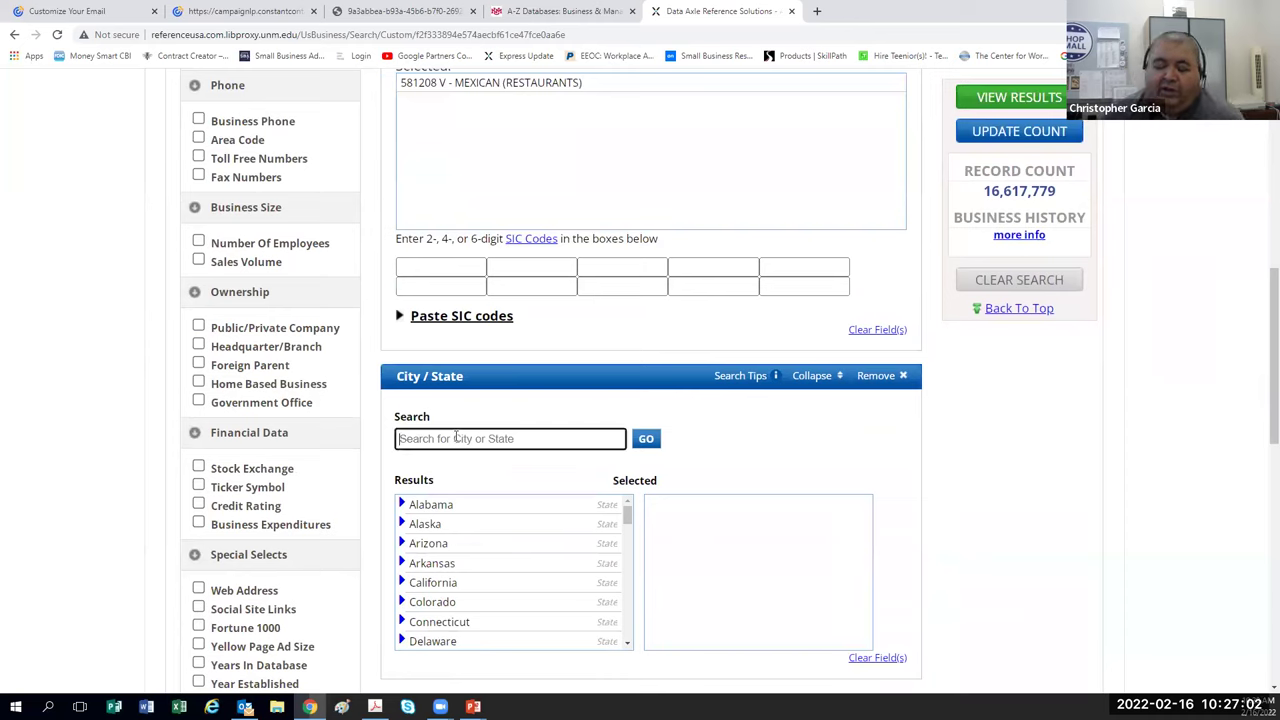
pyautogui.write('New Me')
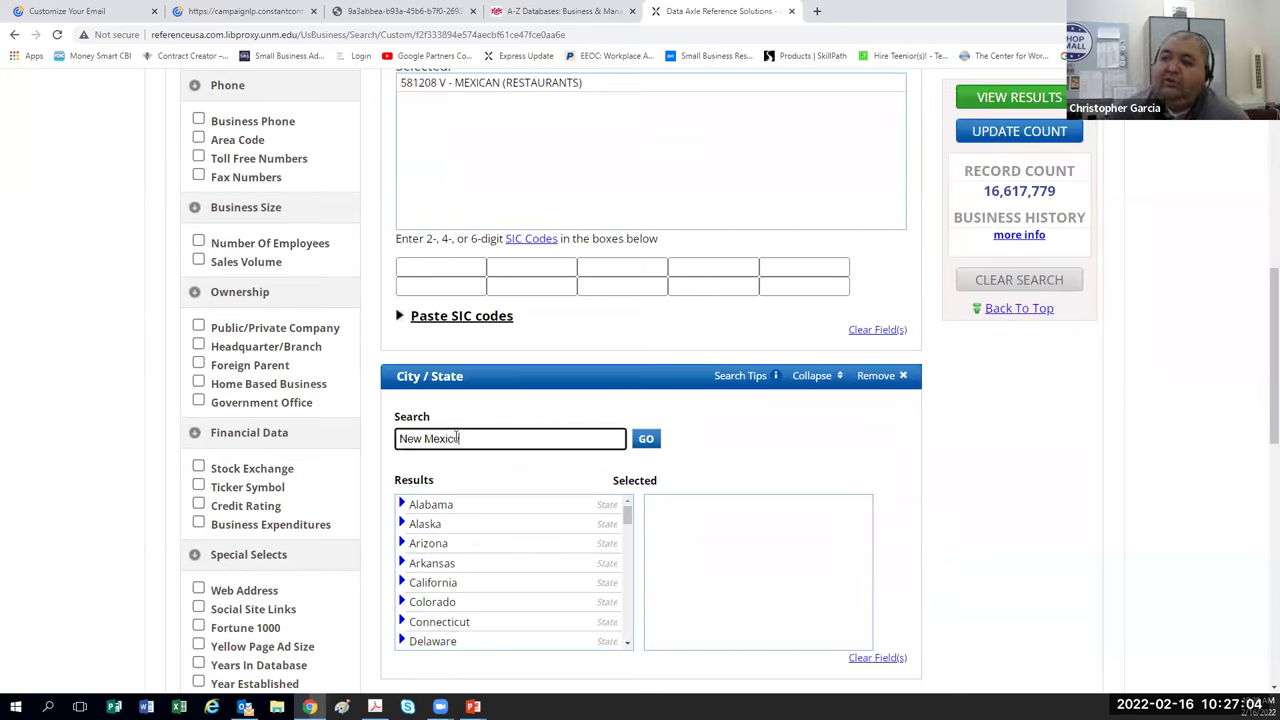
pyautogui.write('xico')
pyautogui.click(427, 529)
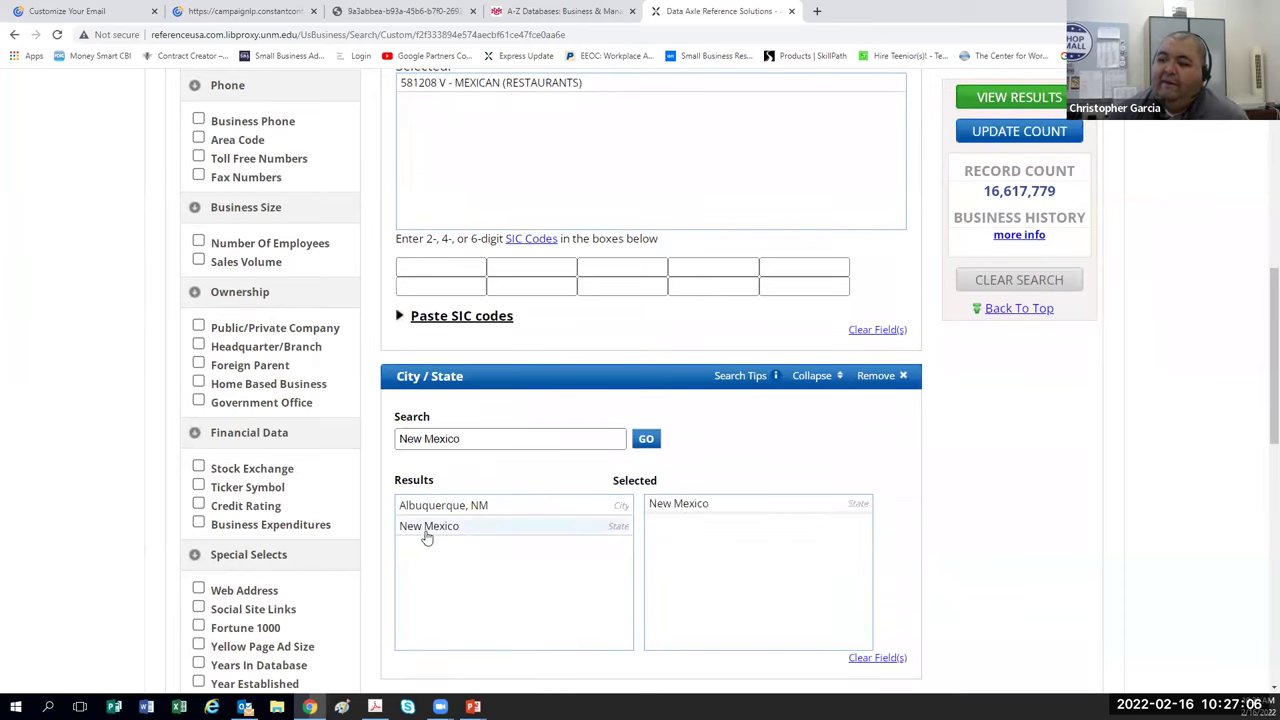
# Update the record count for the chosen criteria and view the list of matching businesses.
pyautogui.click(1006, 135)
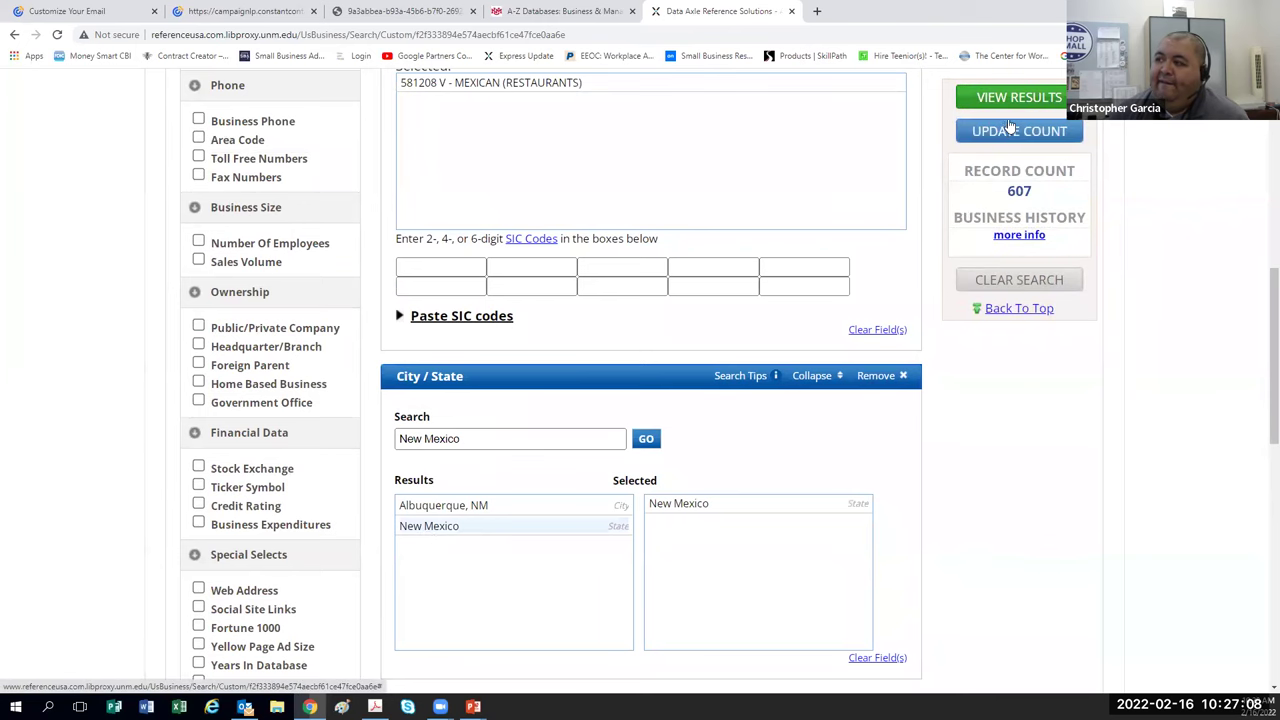
pyautogui.click(1019, 97)
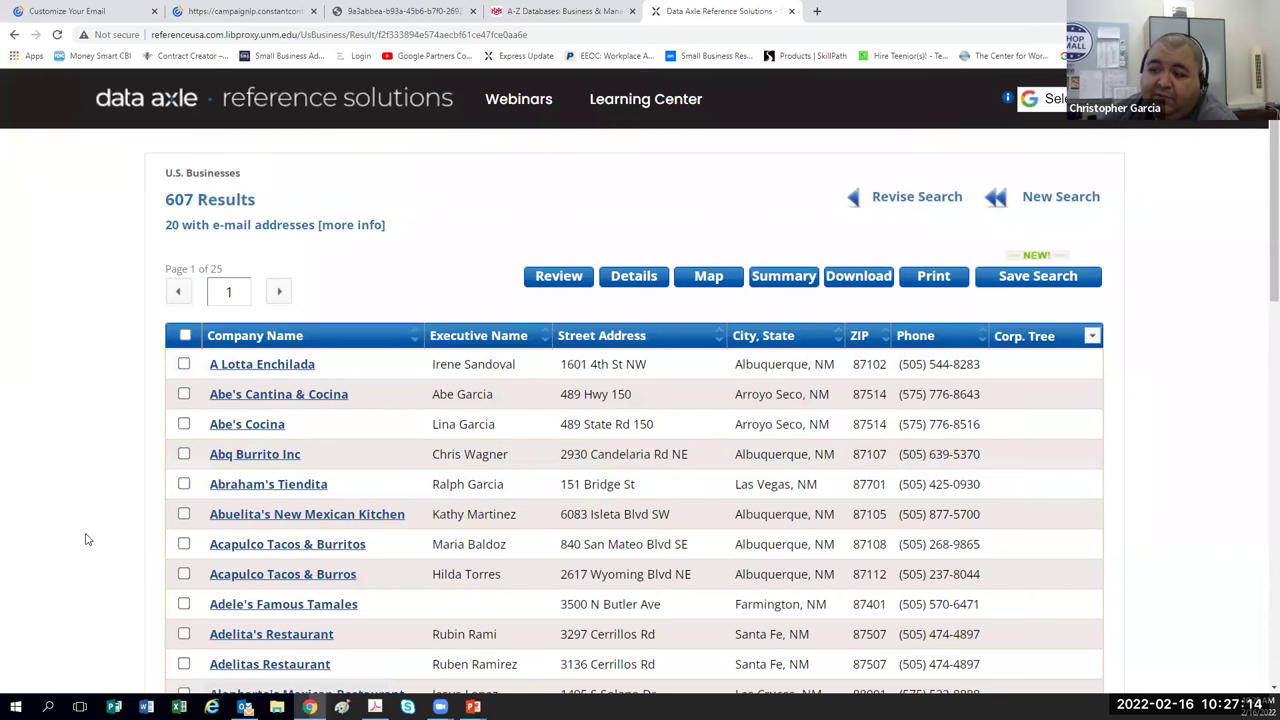
# Open the Arriba Mexico record from the results and review its industry profile, business demographics and management directory.
pyautogui.scroll(-5, 86, 540)
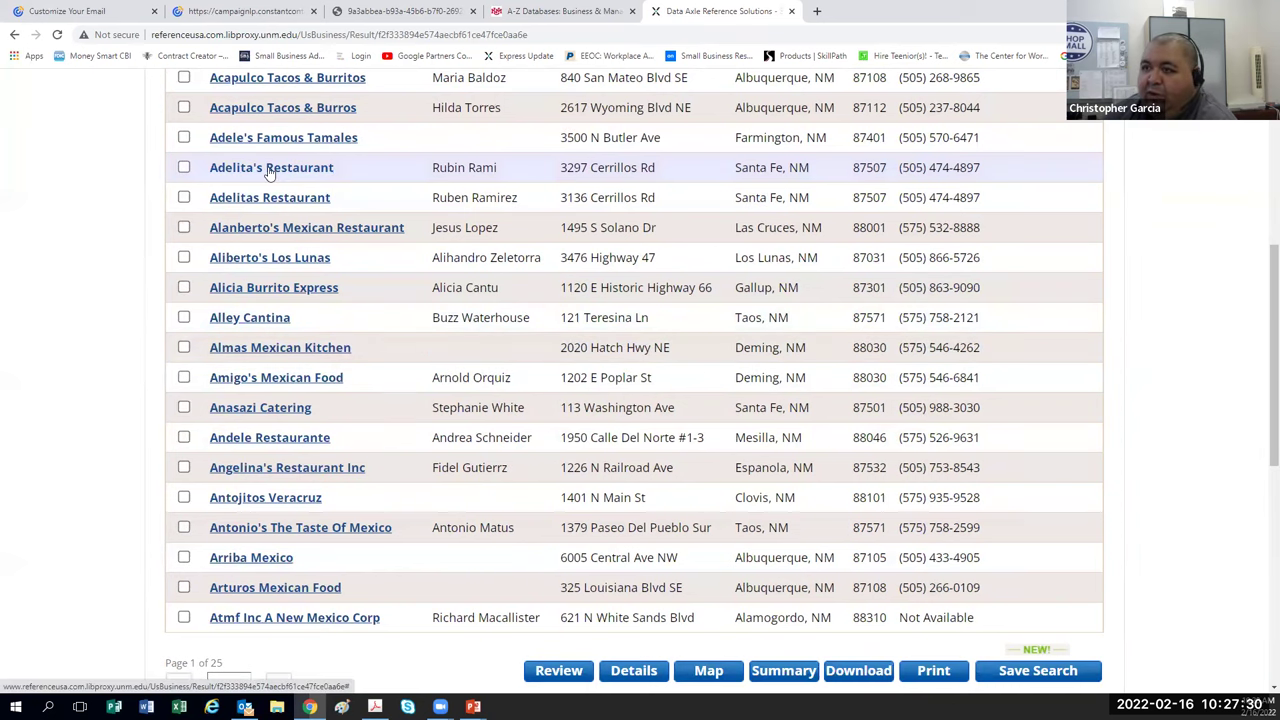
pyautogui.click(240, 562)
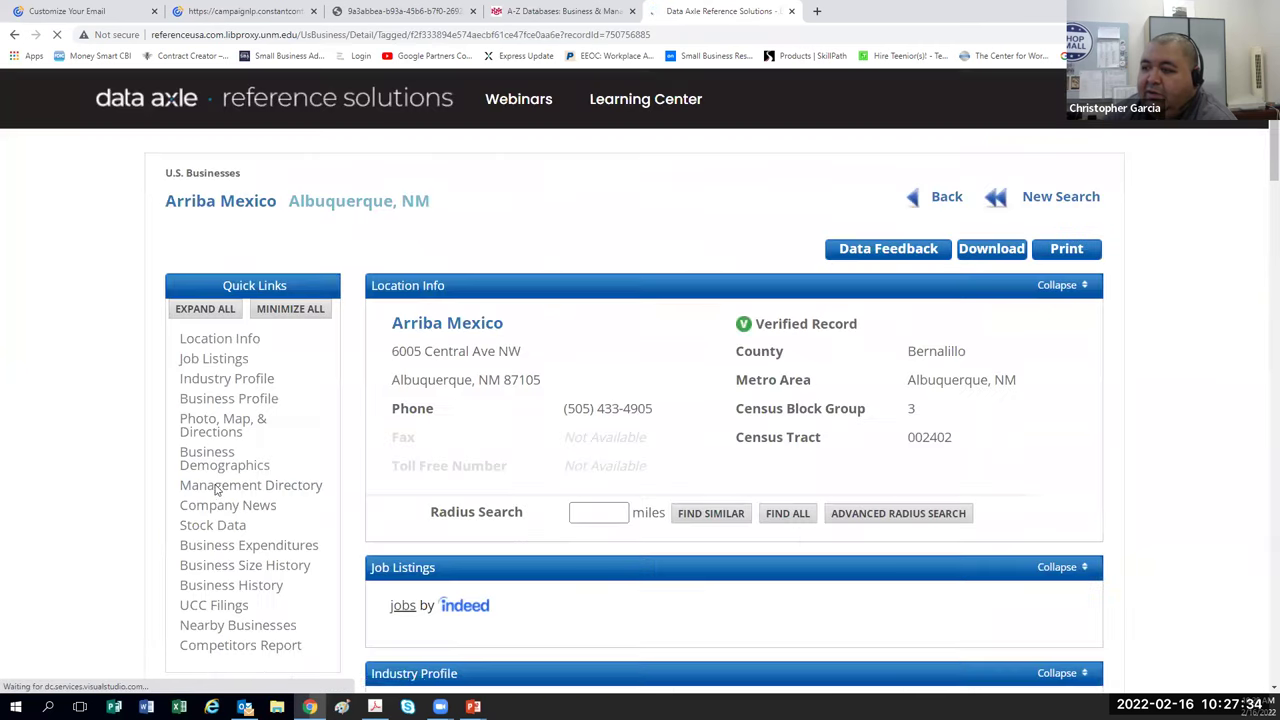
pyautogui.scroll(-3, 446, 489)
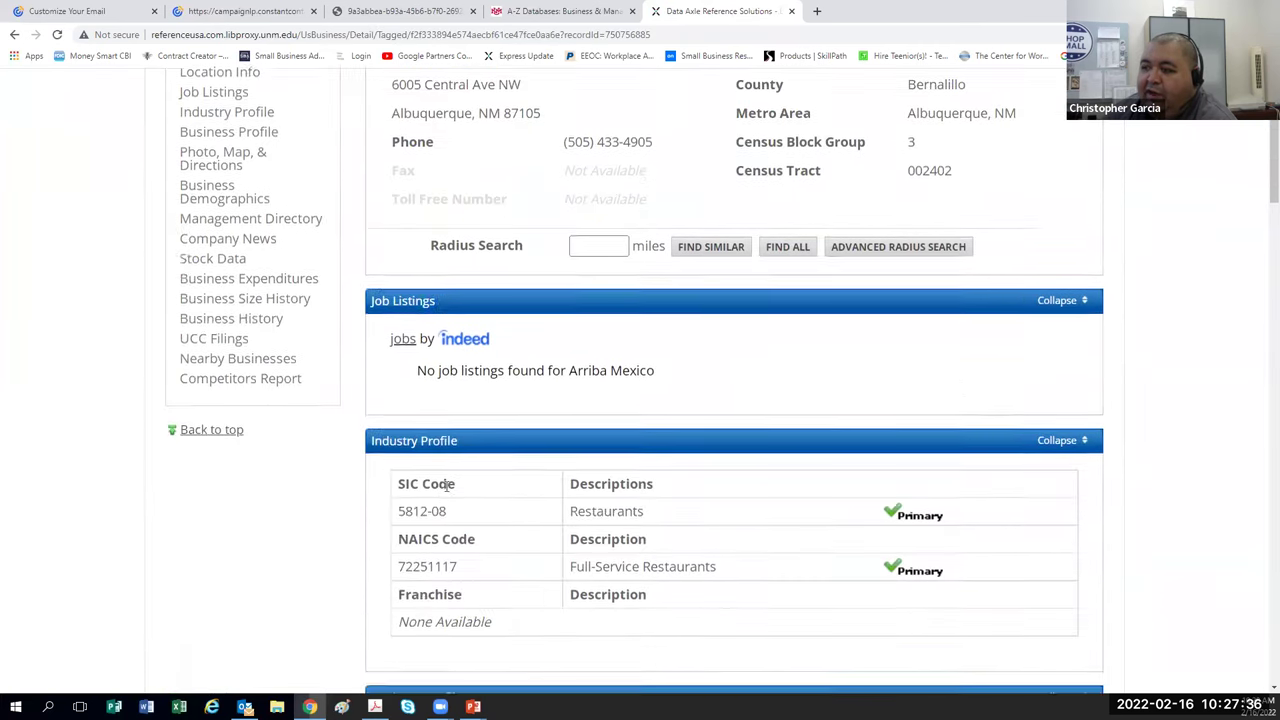
pyautogui.scroll(-2, 446, 485)
pyautogui.scroll(-5, 445, 486)
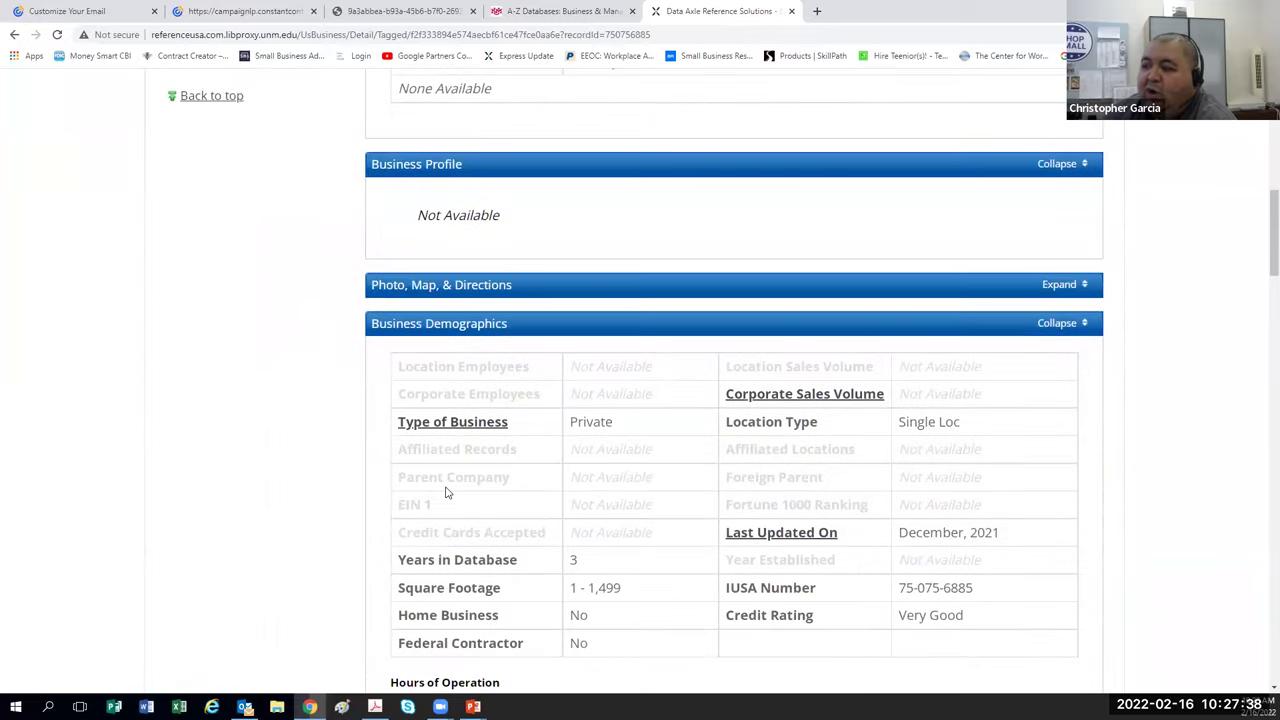
pyautogui.scroll(-4, 446, 486)
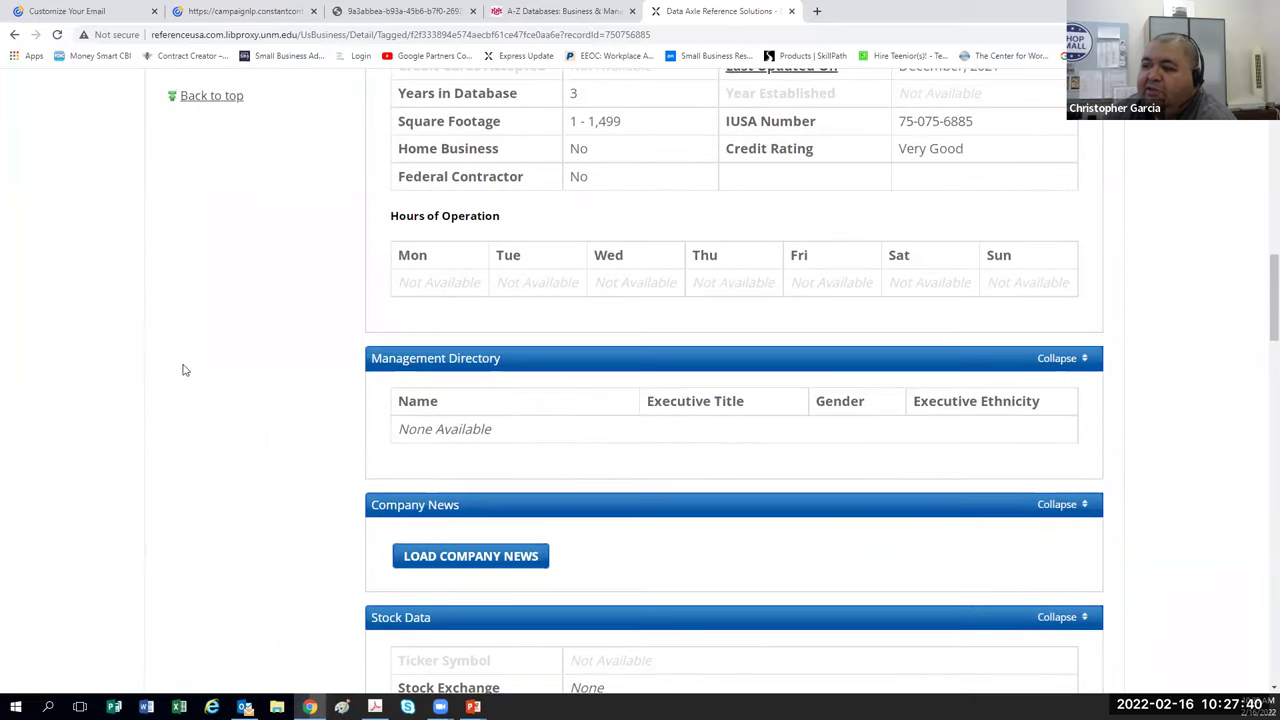
# Return to the results, open the Adelitas Restaurant record in Santa Fe and examine its location info and business demographics, including sales volume.
pyautogui.click(18, 34)
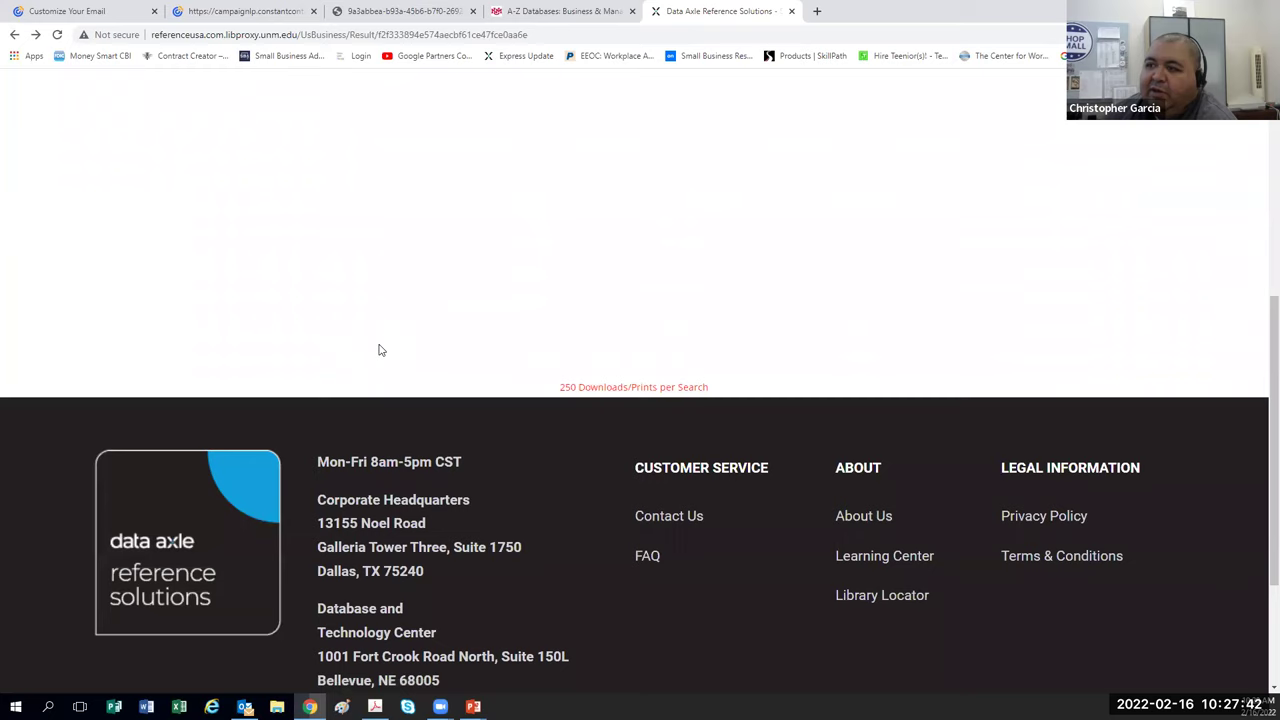
pyautogui.click(260, 199)
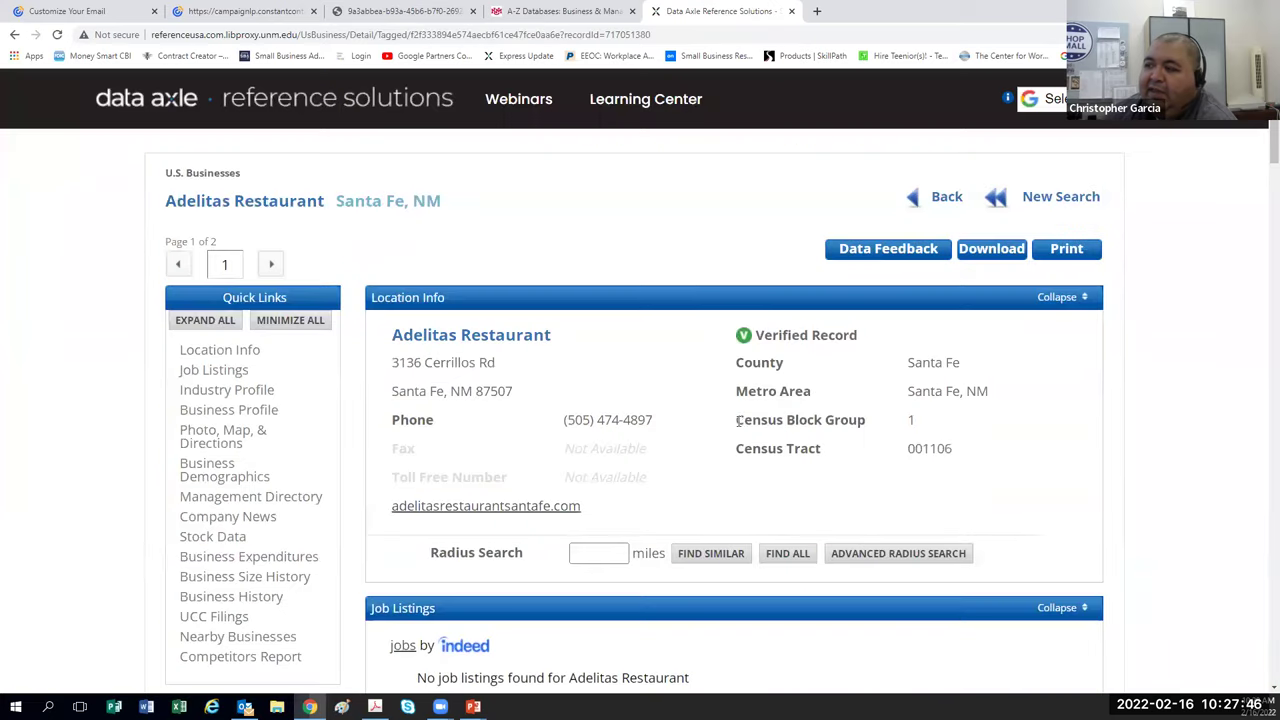
pyautogui.scroll(-2, 738, 426)
pyautogui.scroll(-3, 738, 426)
pyautogui.scroll(-5, 738, 426)
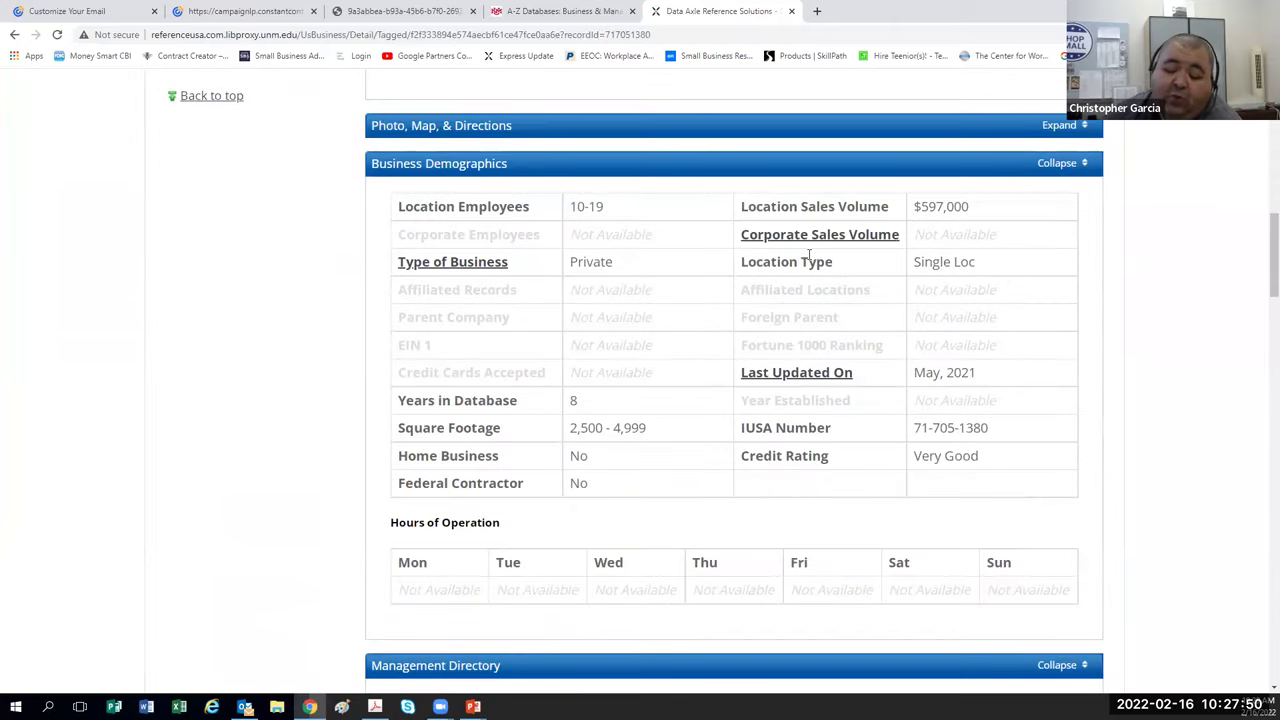
pyautogui.scroll(10, 381, 334)
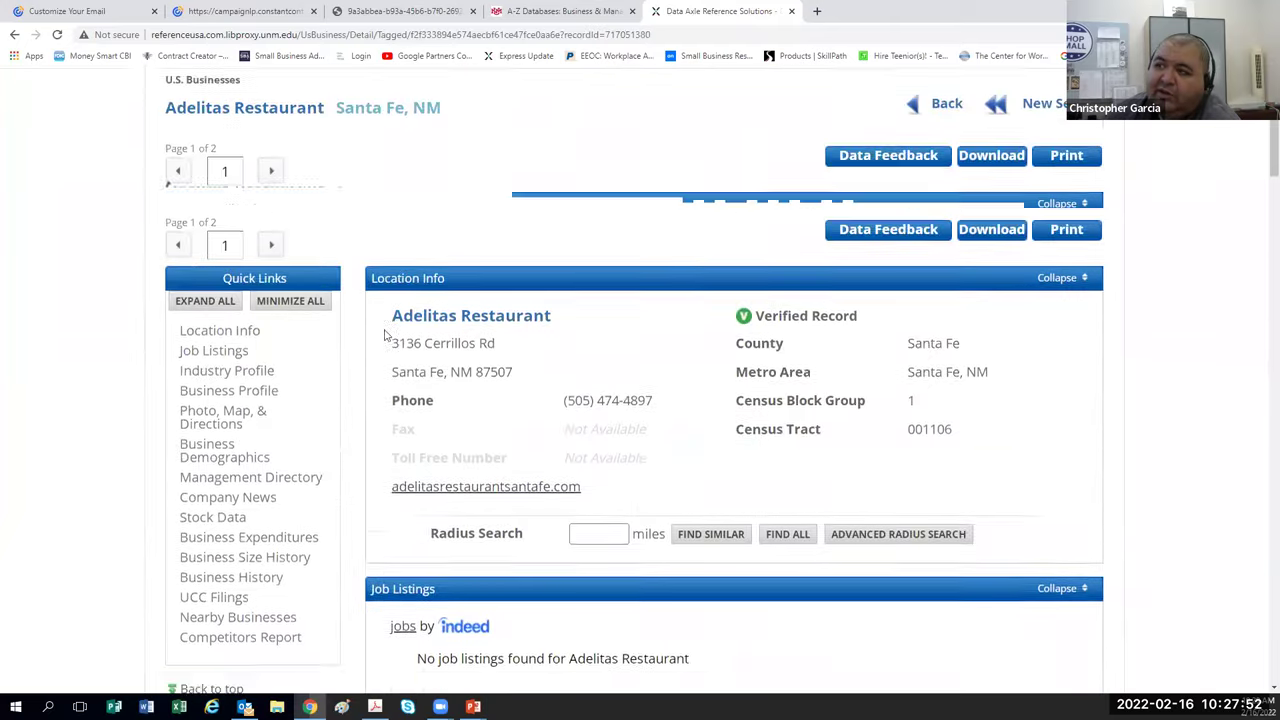
pyautogui.scroll(-5, 384, 335)
pyautogui.scroll(-5, 384, 335)
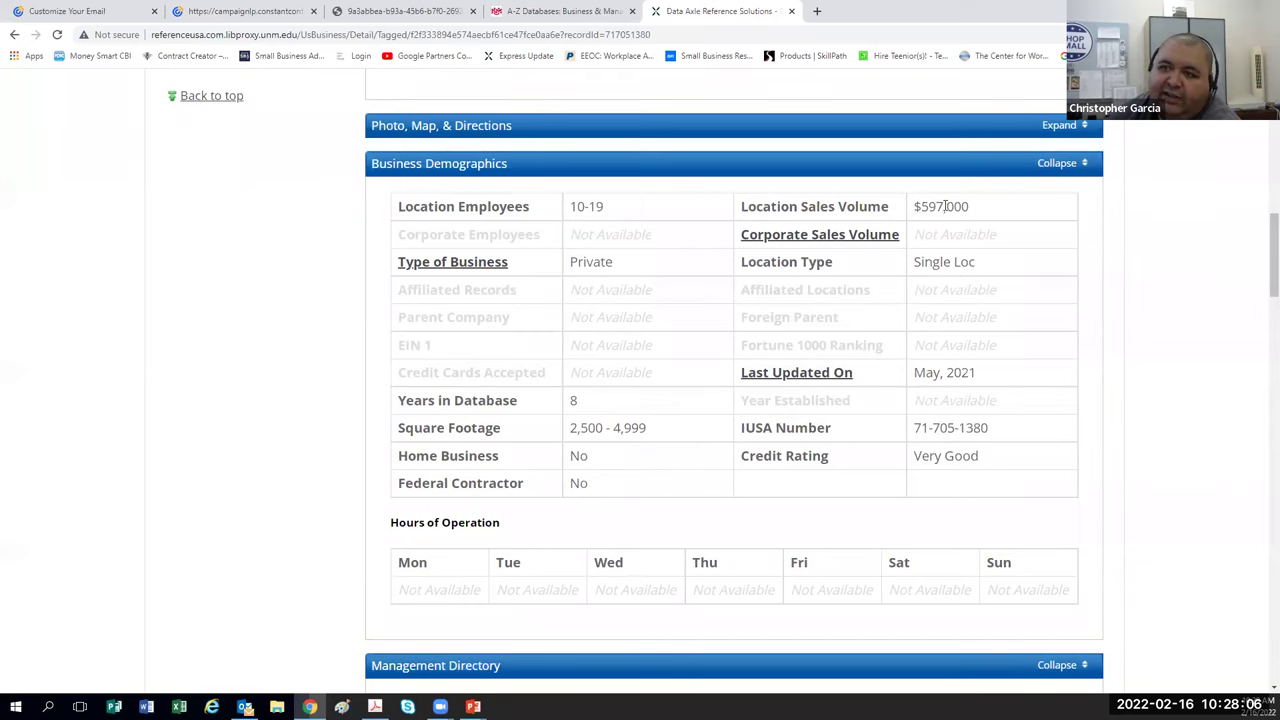
# Review the restaurant's management directory, expenditures and sales volume history, and close the database session.
pyautogui.scroll(-3, 707, 377)
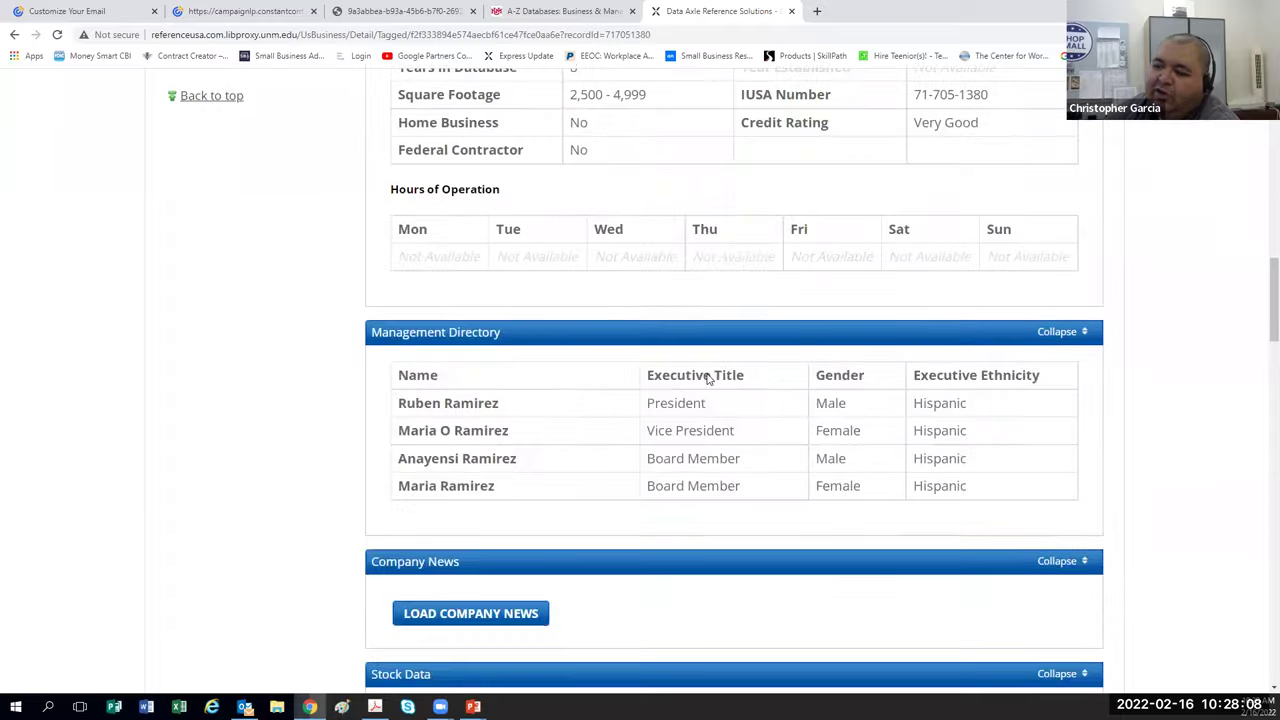
pyautogui.scroll(-8, 707, 377)
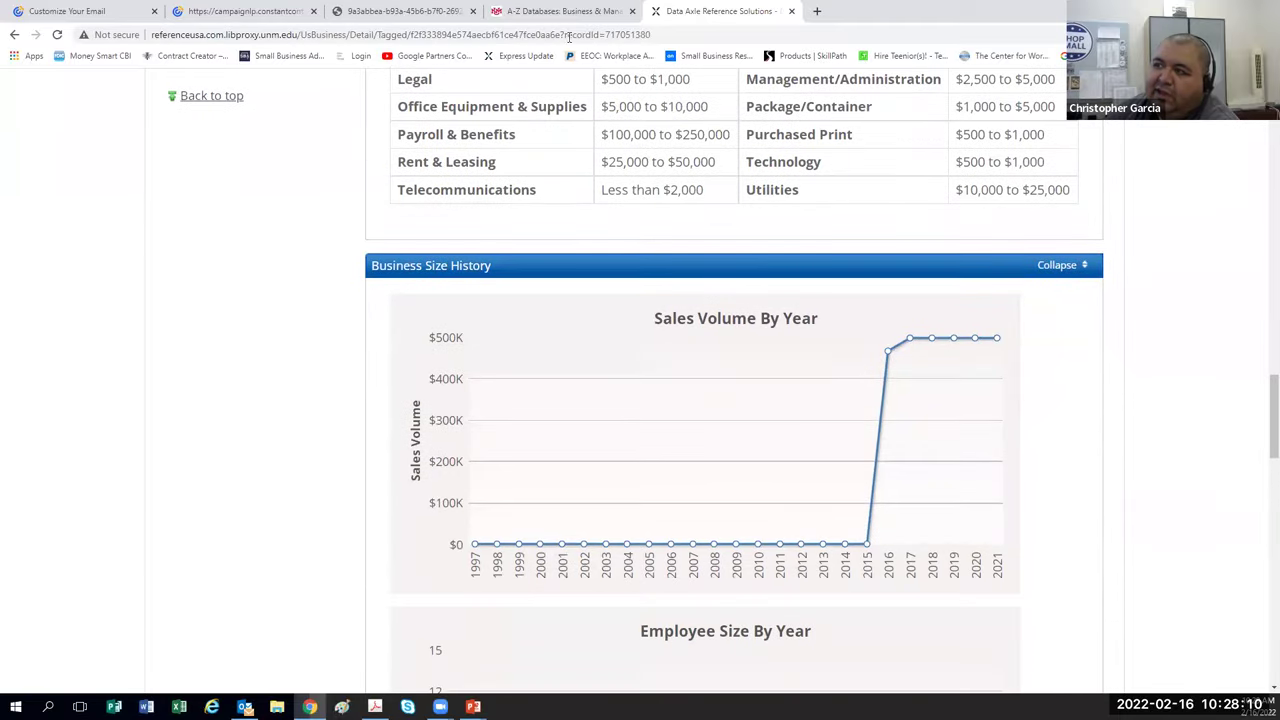
pyautogui.click(791, 11)
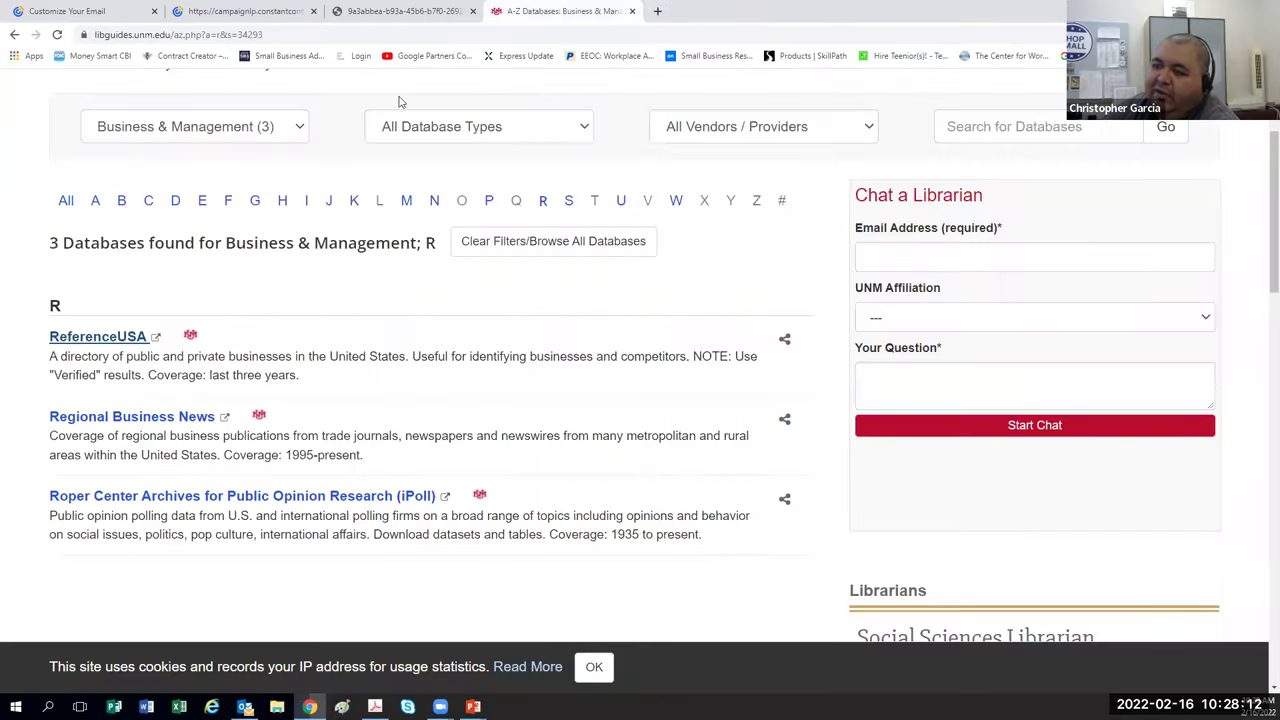
# Reopen ReferenceUSA from the library's database list and start an advanced search in the U.S. Consumers / Lifestyles database.
pyautogui.click(75, 340)
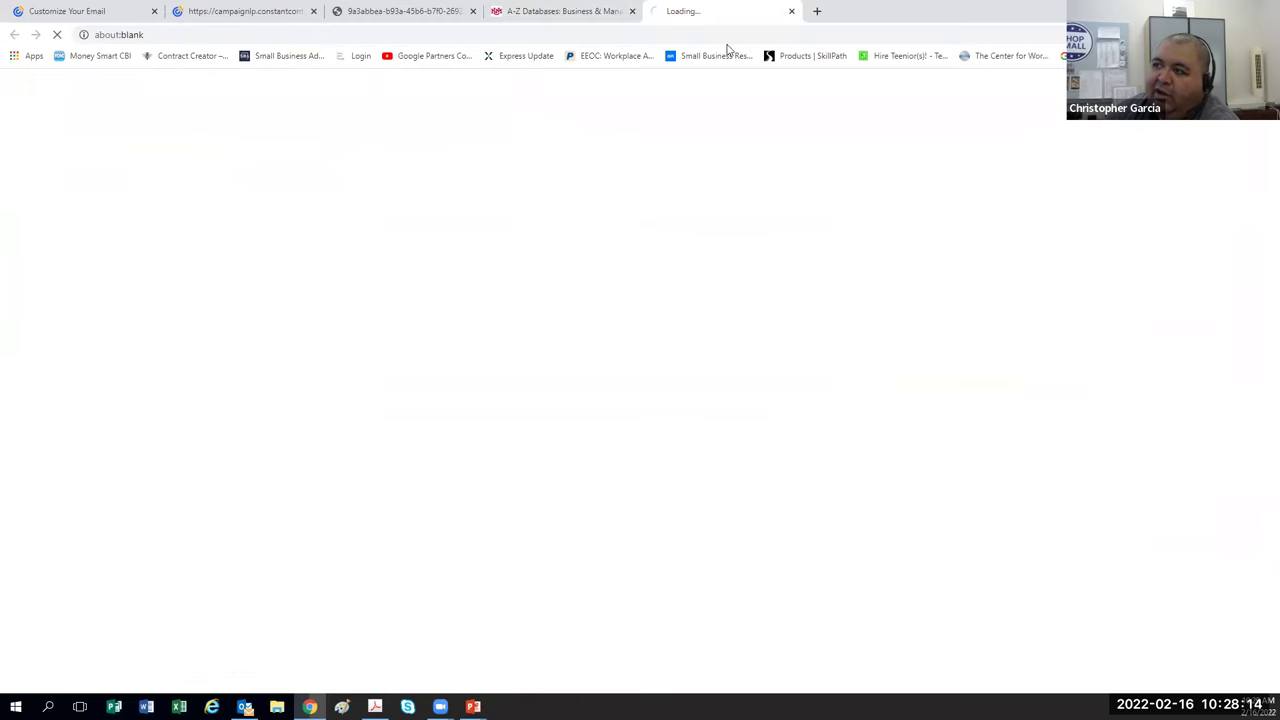
pyautogui.scroll(-3, 140, 528)
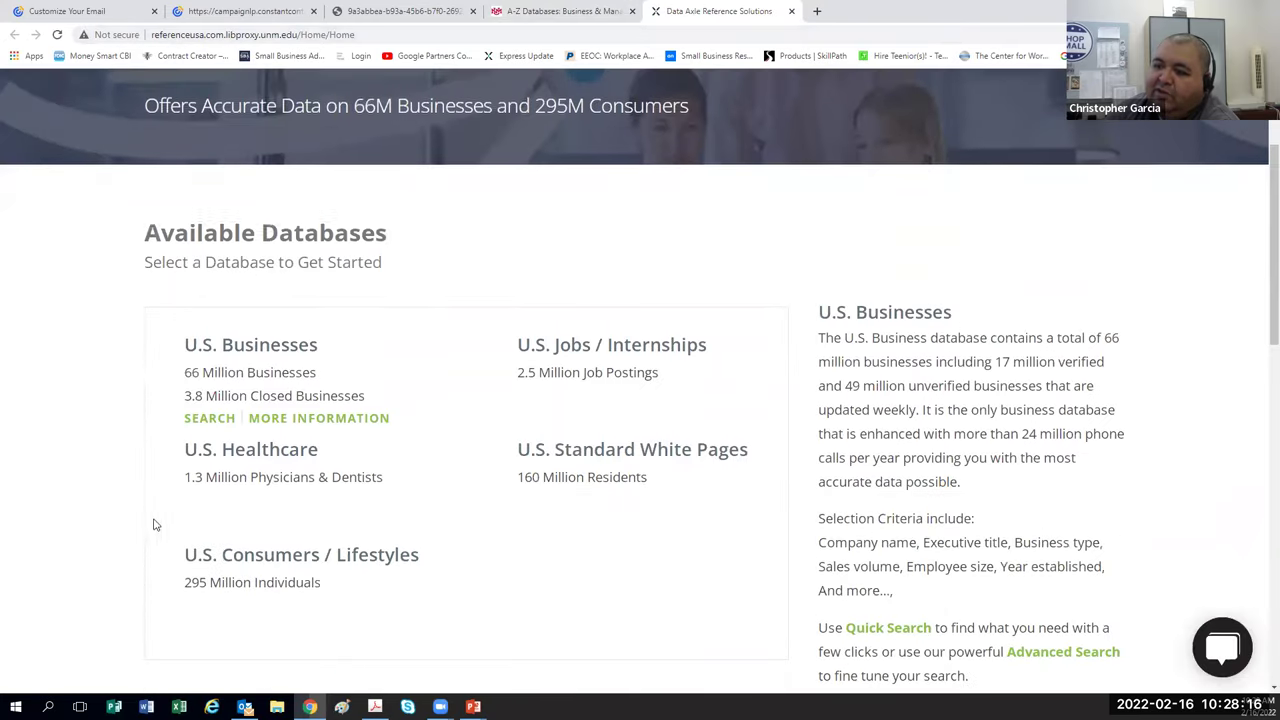
pyautogui.click(250, 555)
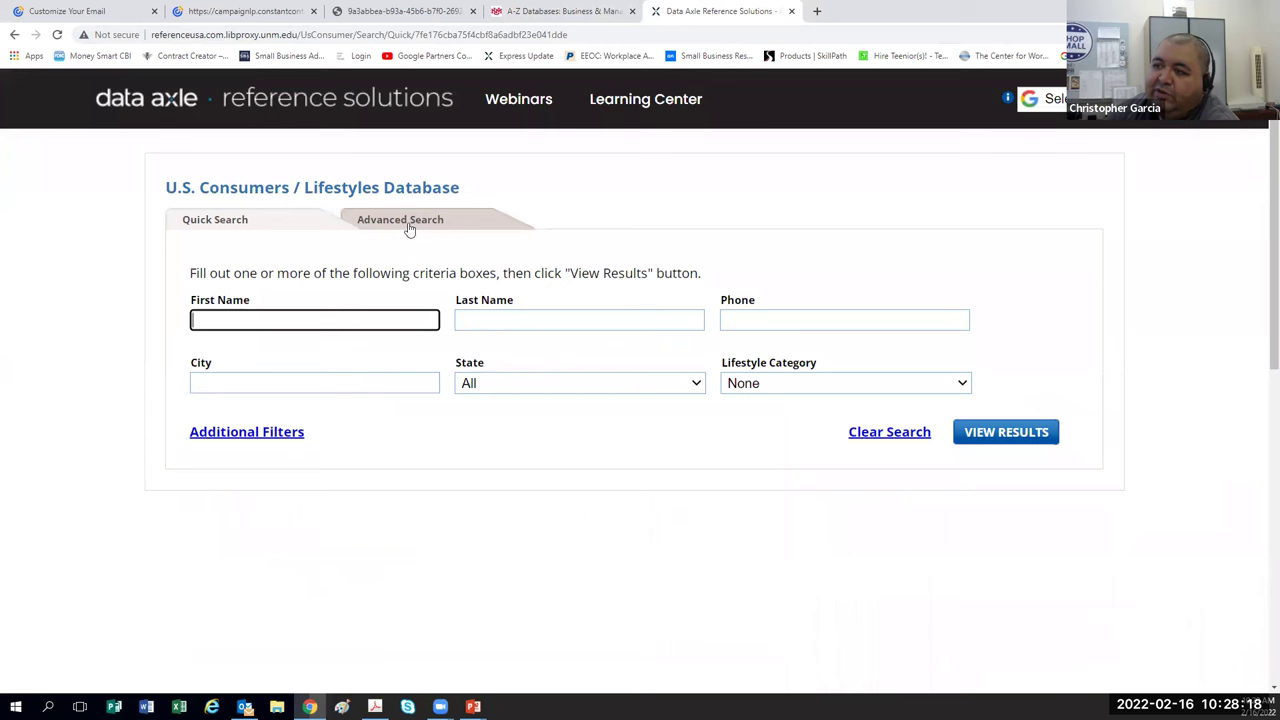
pyautogui.click(409, 229)
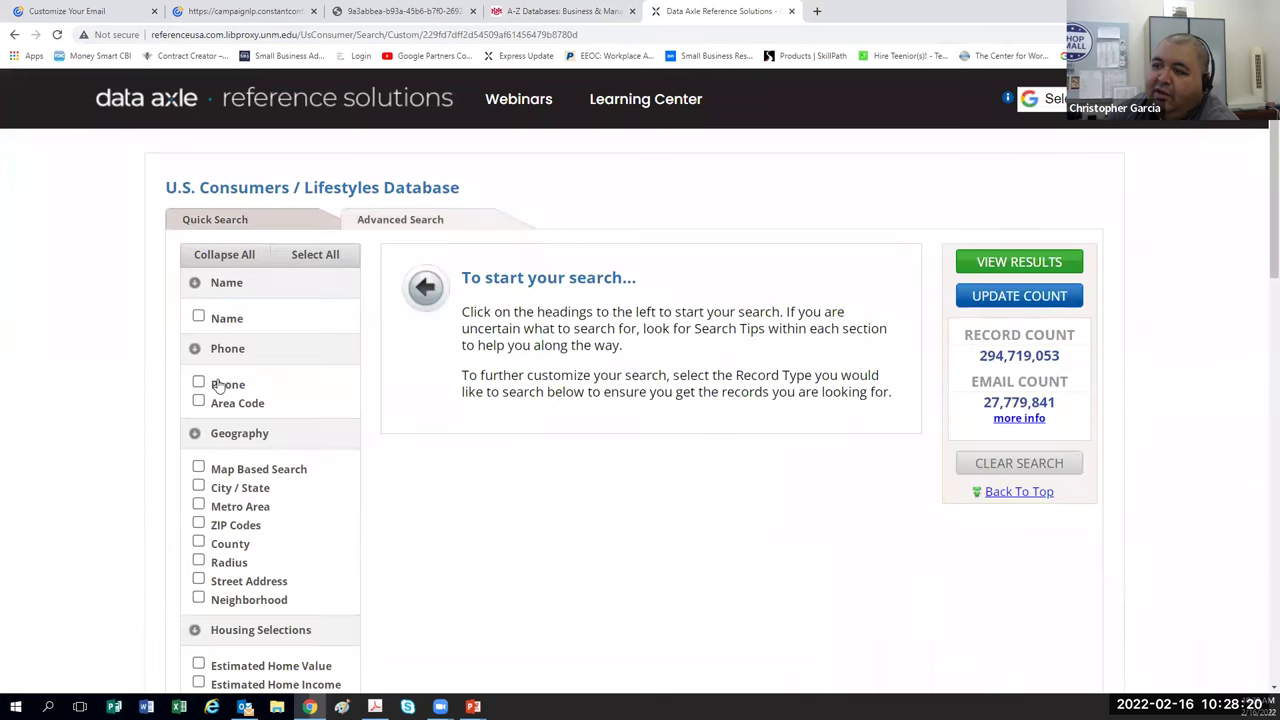
# Add the Contacts per Household criterion and limit it to one per household.
pyautogui.scroll(-2, 200, 430)
pyautogui.click(401, 379)
pyautogui.scroll(-2, 128, 479)
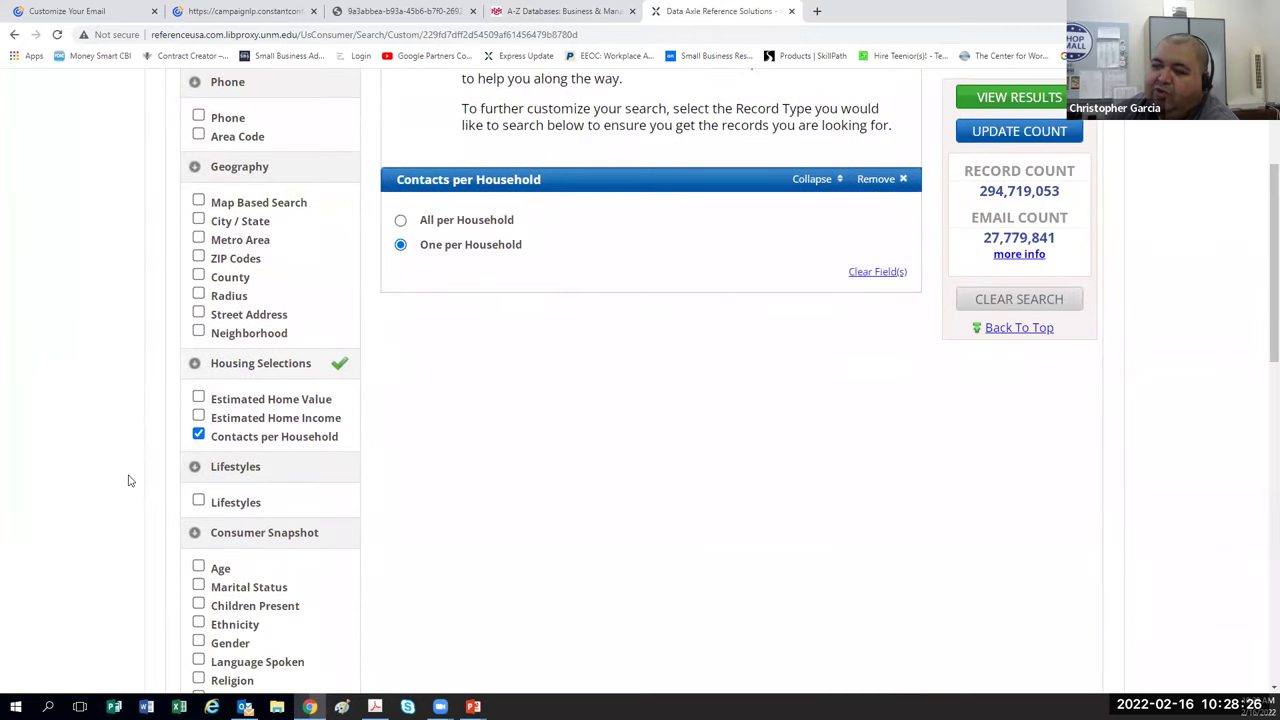
# Add the County criterion, set its state to New Mexico and select Valencia county.
pyautogui.click(198, 277)
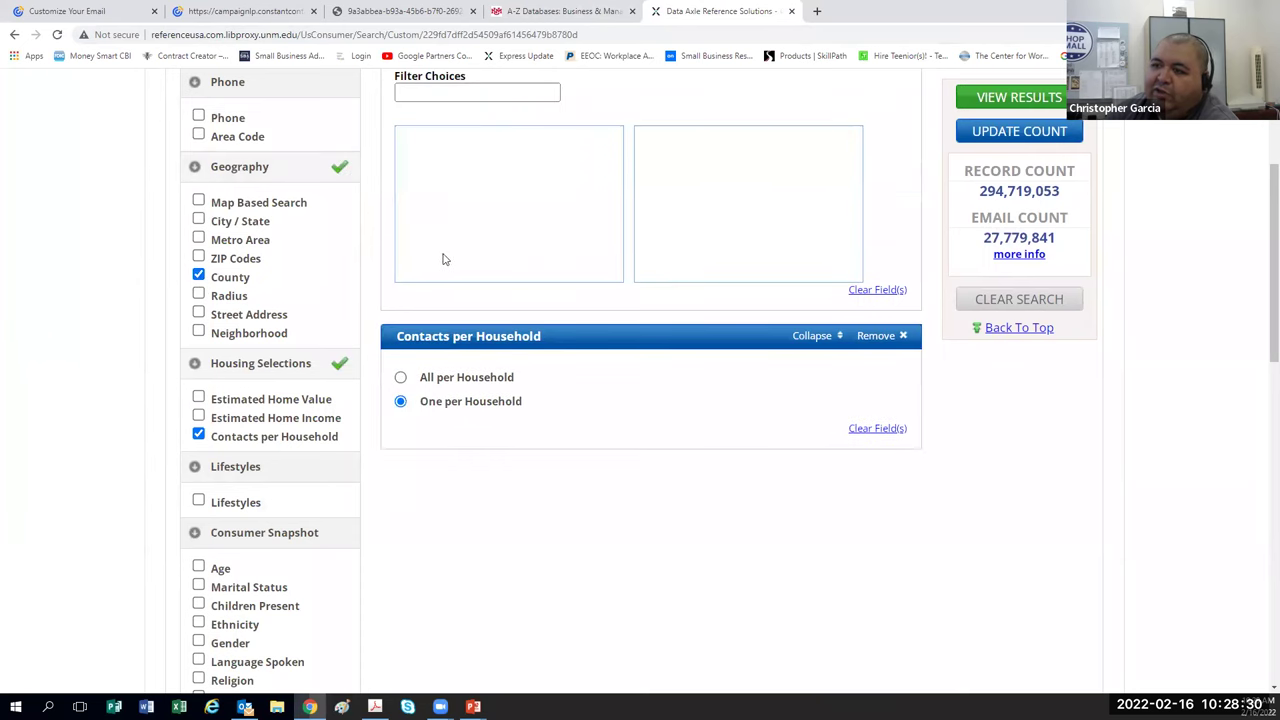
pyautogui.scroll(2, 443, 134)
pyautogui.click(441, 180)
pyautogui.scroll(-5, 449, 373)
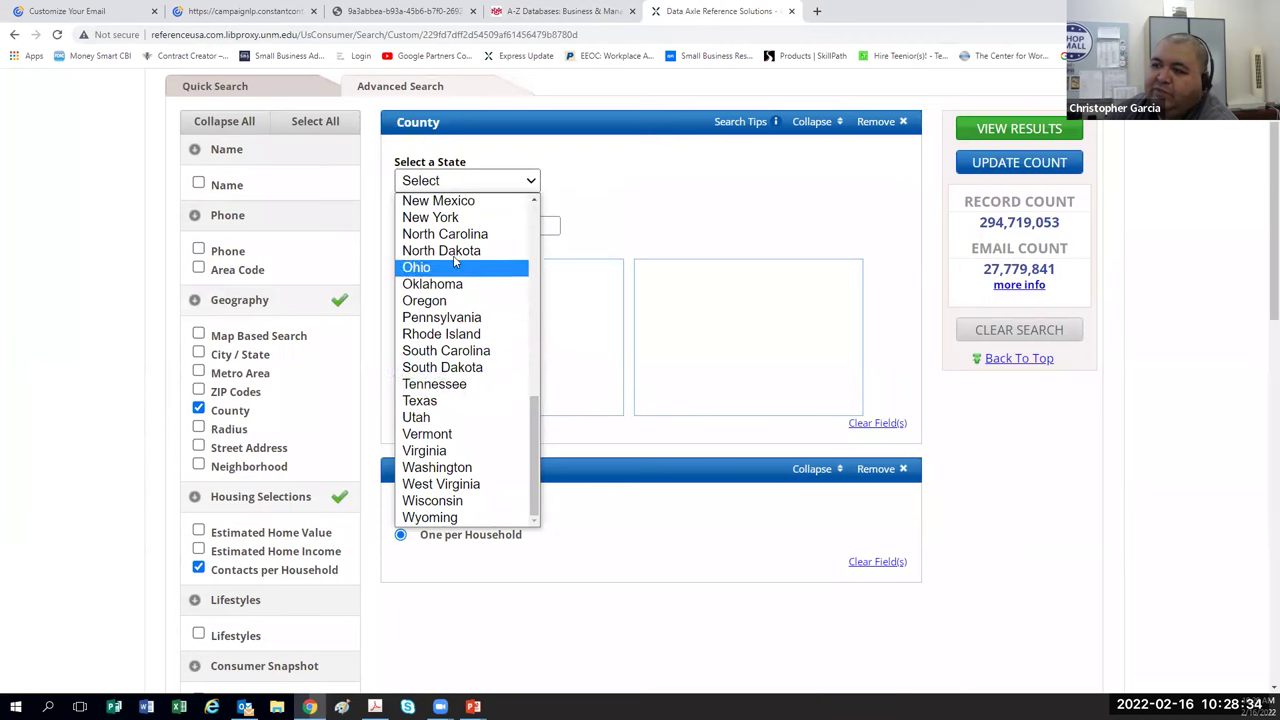
pyautogui.click(440, 201)
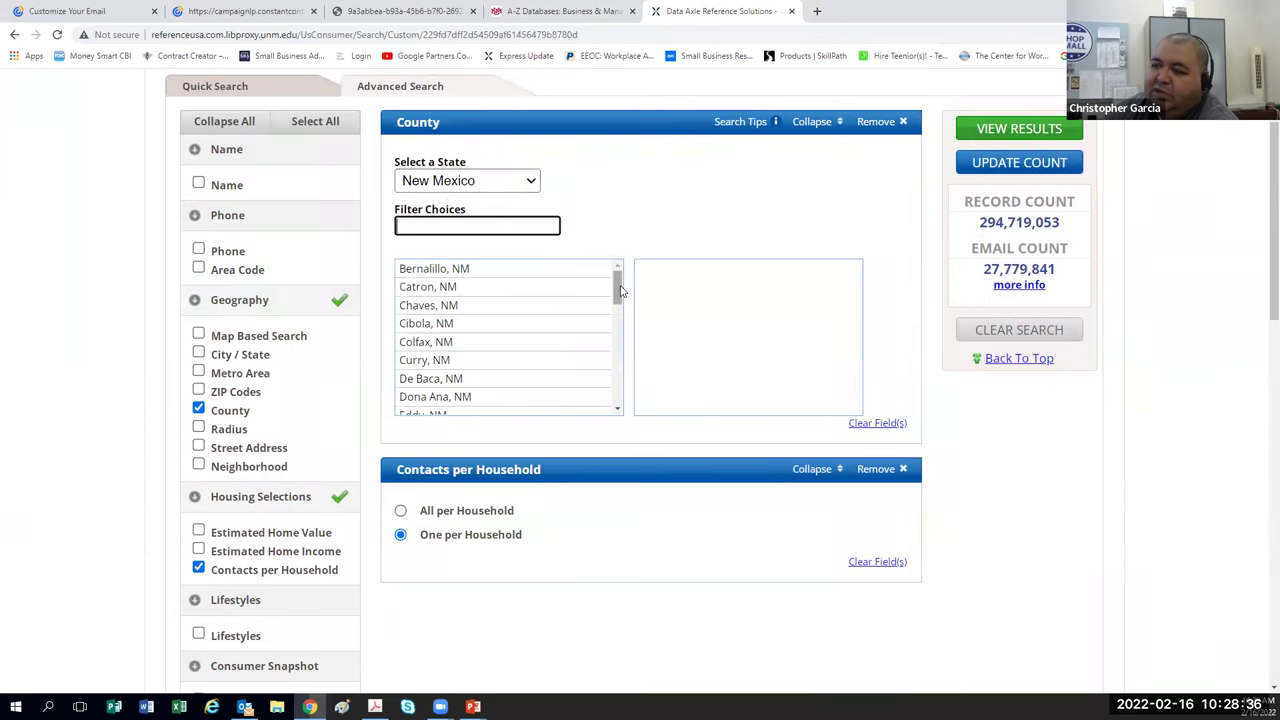
pyautogui.moveTo(619, 297); pyautogui.dragTo(617, 395)
pyautogui.doubleClick(458, 405)
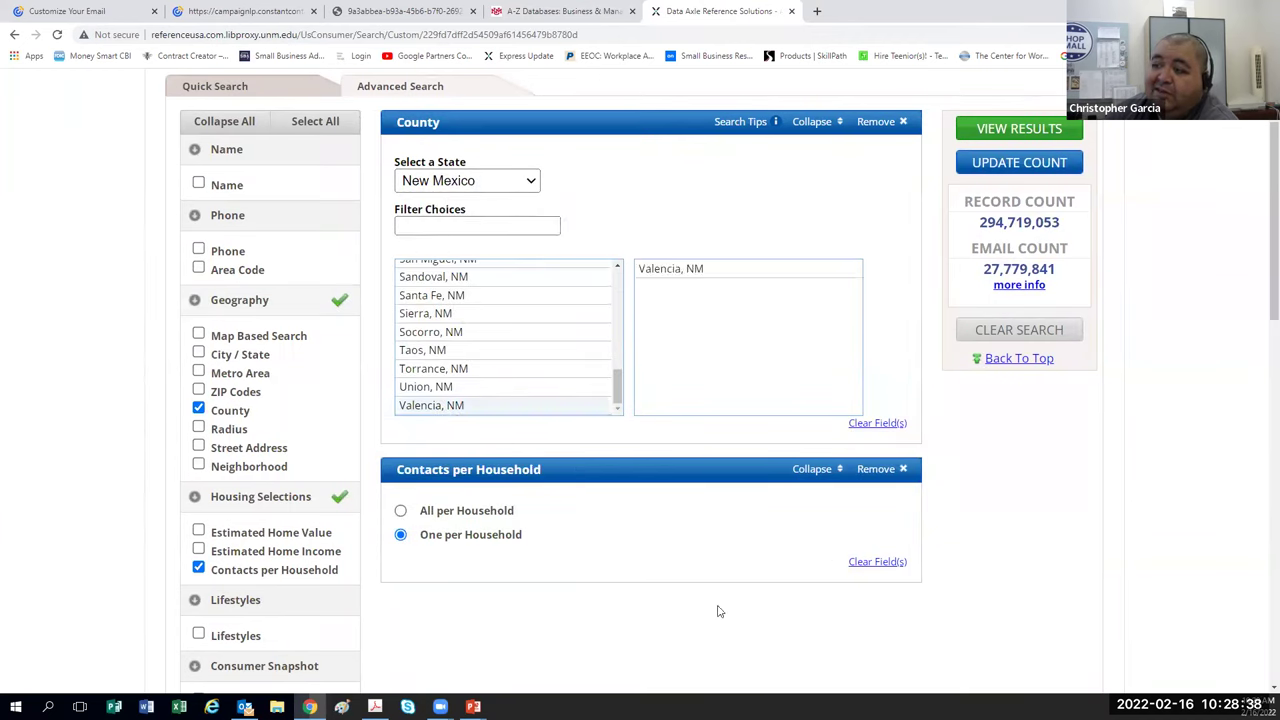
# Add the Lifestyles and Estimated Home Income criteria to the consumer search.
pyautogui.scroll(-2, 164, 457)
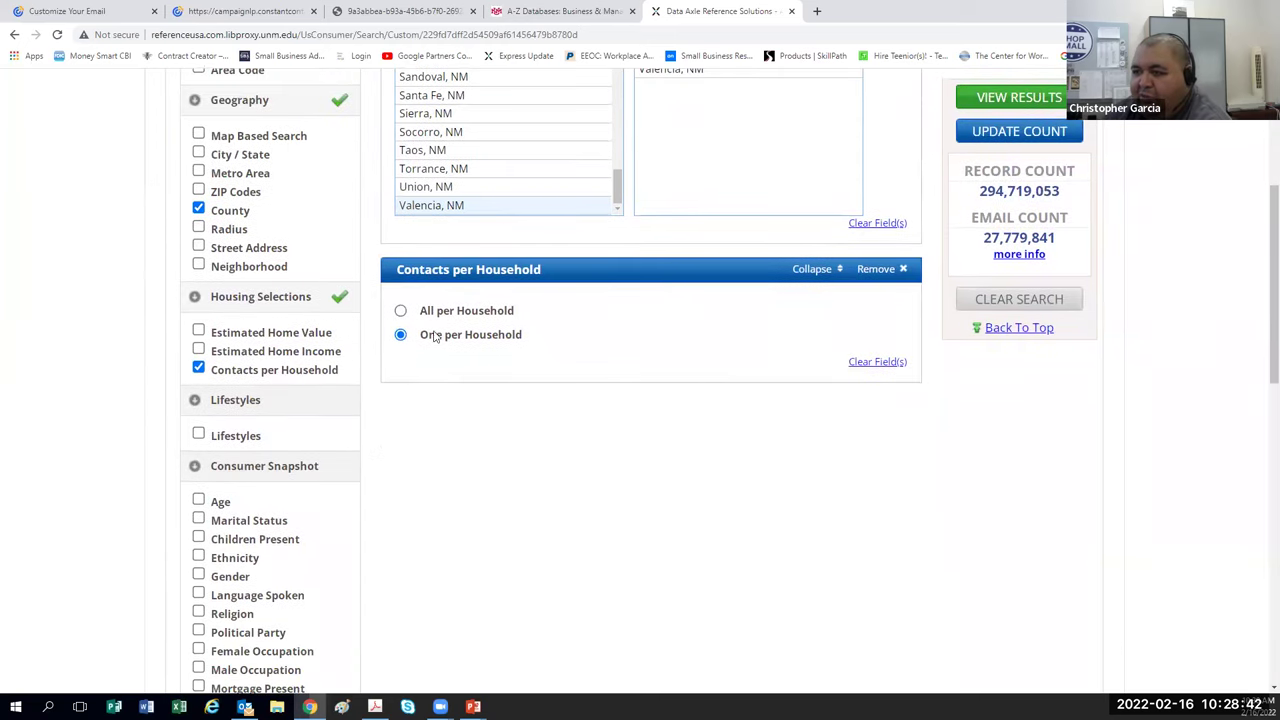
pyautogui.click(198, 435)
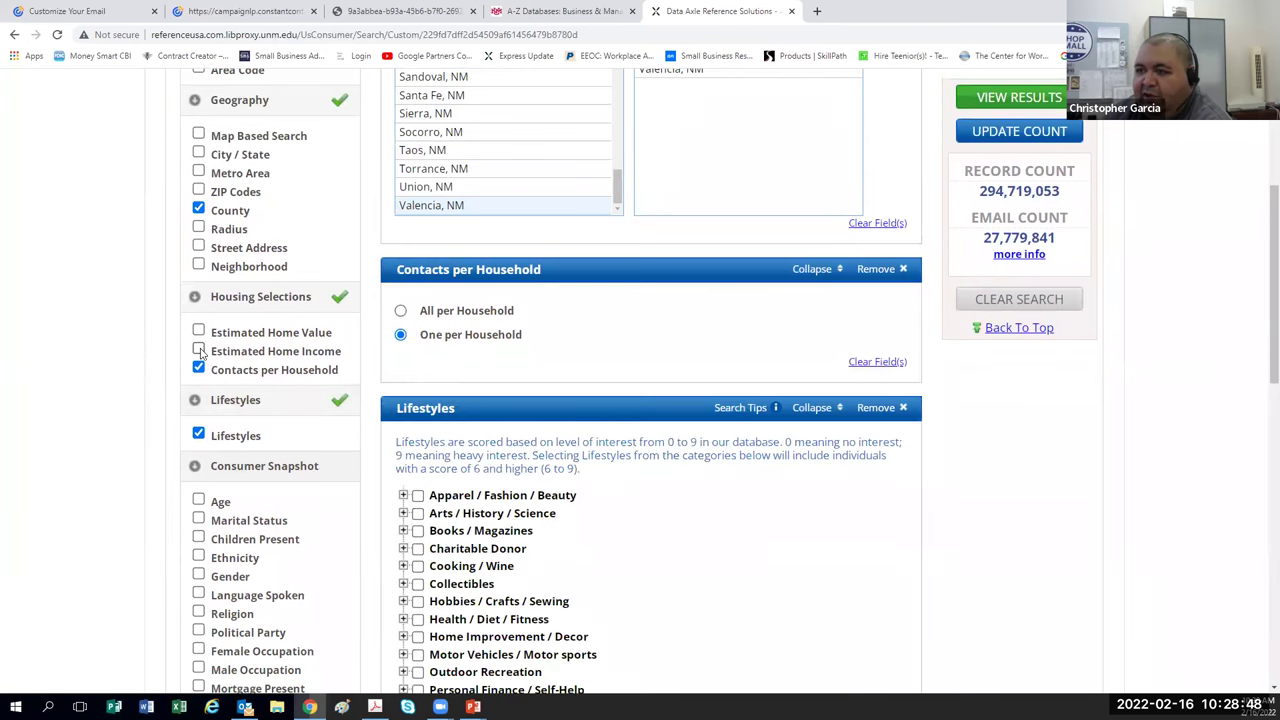
pyautogui.click(199, 351)
# Select all Estimated Home Income brackets from $100,000 - $124,999 up to $500,000 Plus.
pyautogui.moveTo(622, 337); pyautogui.dragTo(557, 434)
pyautogui.scroll(2, 440, 375)
pyautogui.moveTo(437, 376); pyautogui.dragTo(419, 466)
pyautogui.moveTo(622, 392); pyautogui.dragTo(620, 430)
pyautogui.keyDown('ctrl'); pyautogui.click(460, 437); pyautogui.keyUp('ctrl')
pyautogui.keyDown('ctrl'); pyautogui.click(462, 408); pyautogui.keyUp('ctrl')
pyautogui.keyDown('ctrl'); pyautogui.click(462, 404); pyautogui.keyUp('ctrl')
pyautogui.keyDown('ctrl'); pyautogui.click(460, 420); pyautogui.keyUp('ctrl')
pyautogui.keyDown('ctrl'); pyautogui.click(448, 456); pyautogui.keyUp('ctrl')
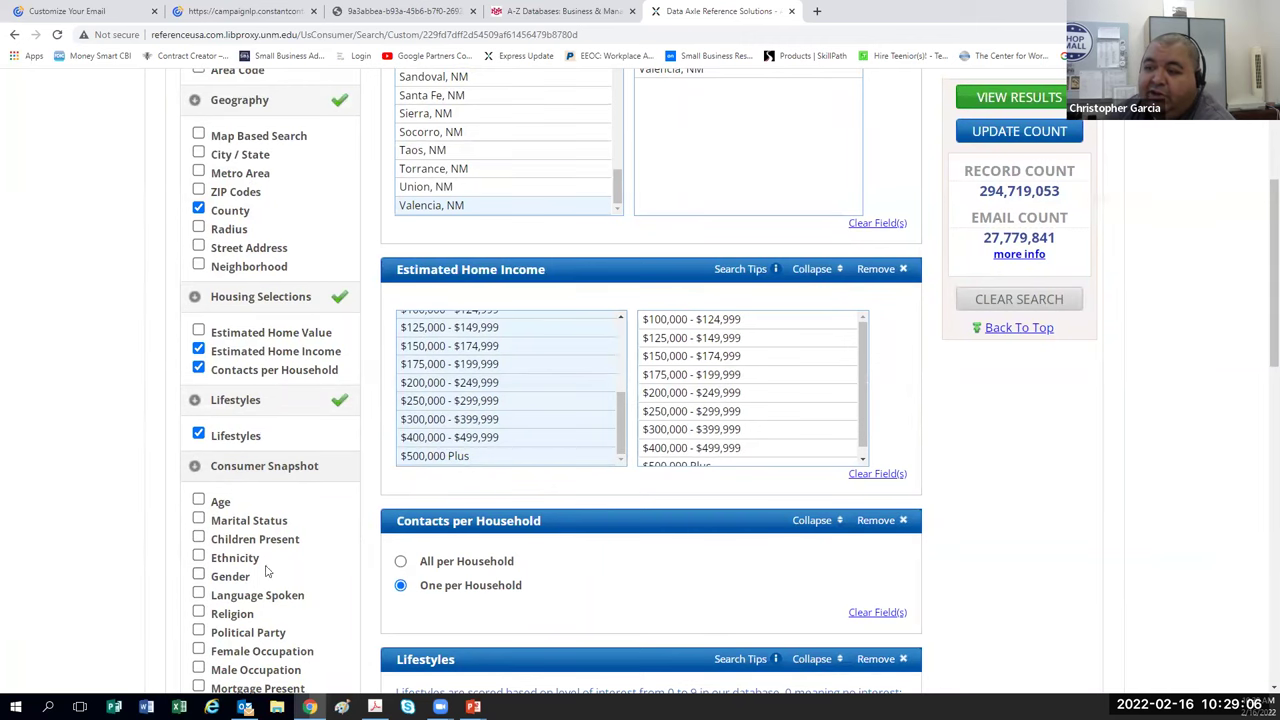
# Choose Gourmet Food & Wine under Cooking / Wine as the lifestyle interest.
pyautogui.scroll(-2, 465, 540)
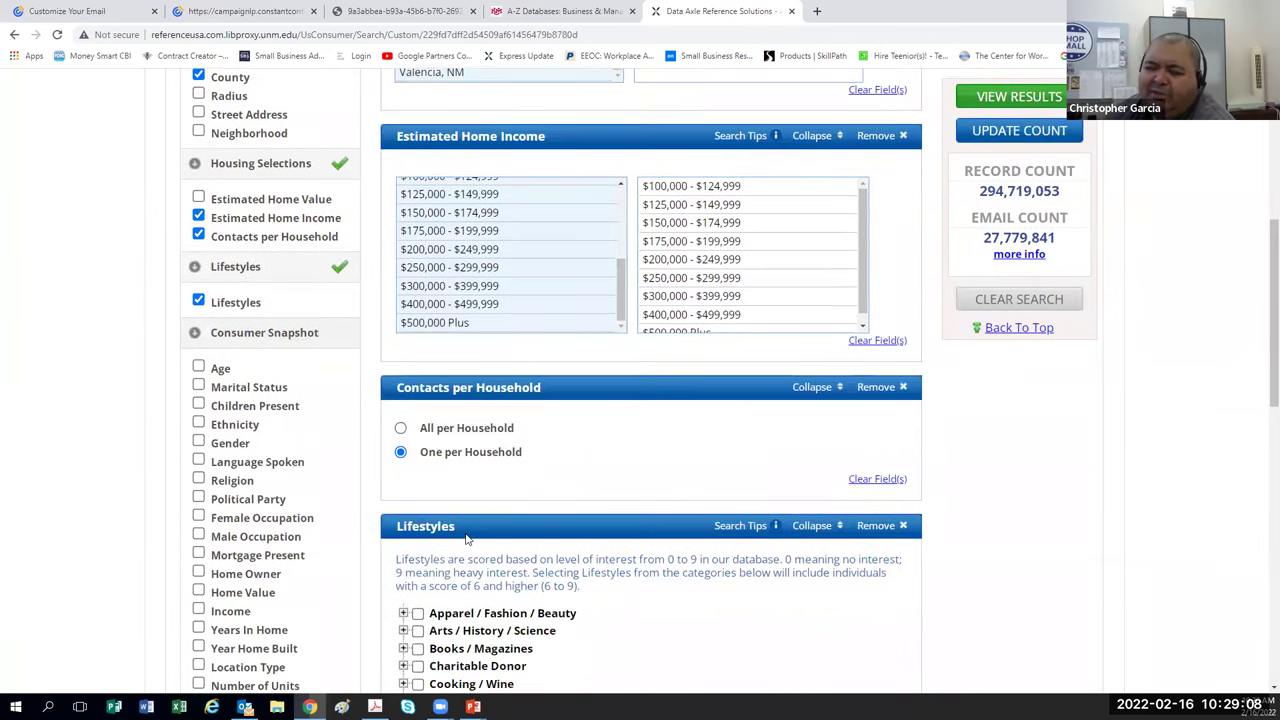
pyautogui.scroll(-3, 500, 477)
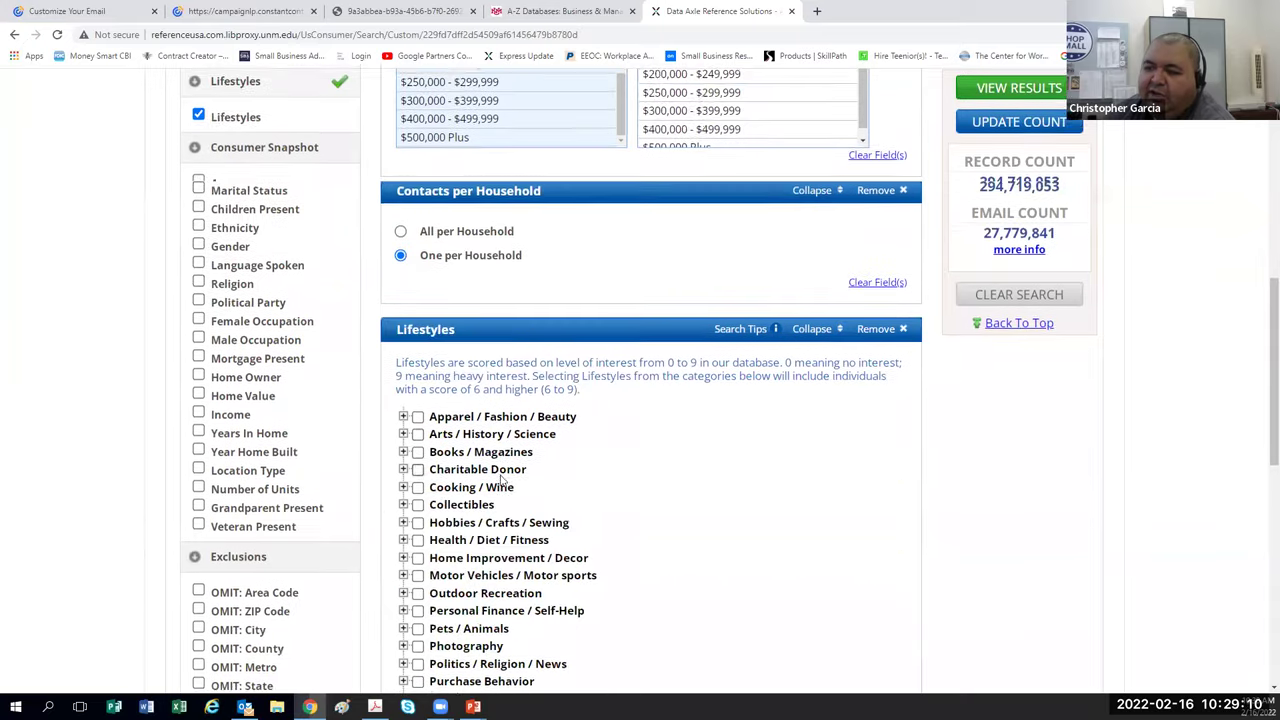
pyautogui.scroll(-2, 502, 480)
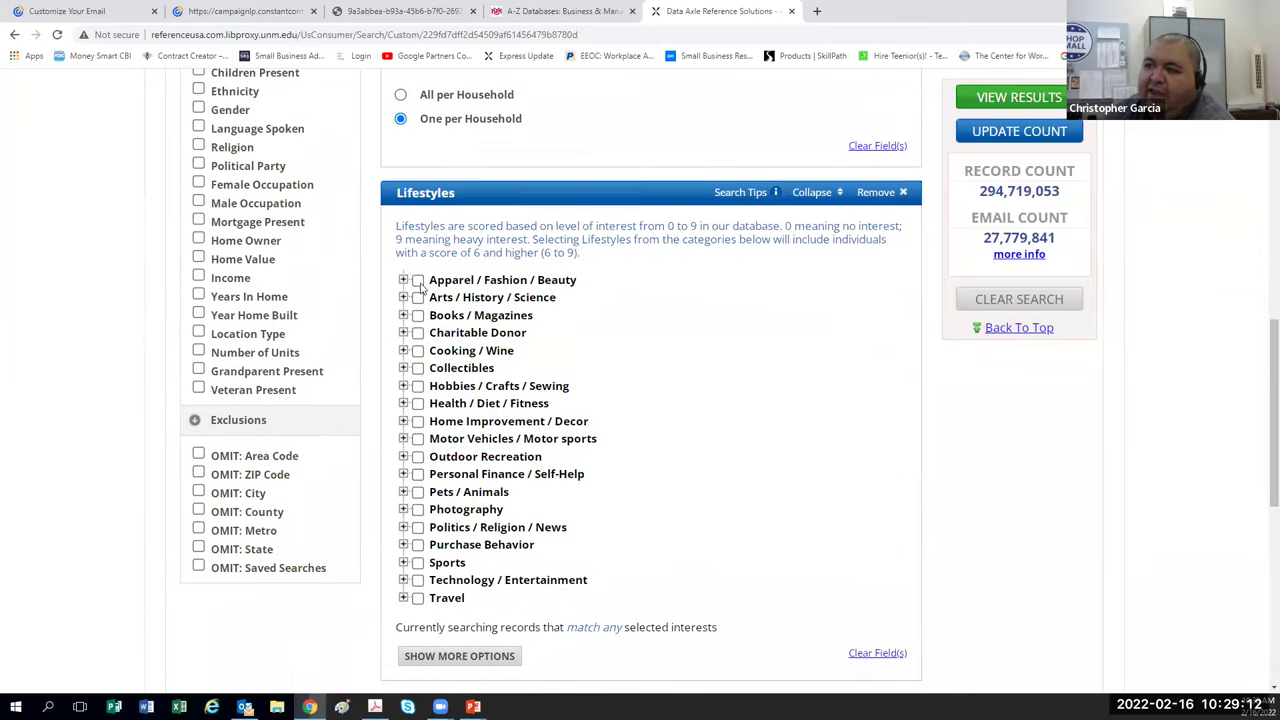
pyautogui.click(403, 351)
pyautogui.click(433, 388)
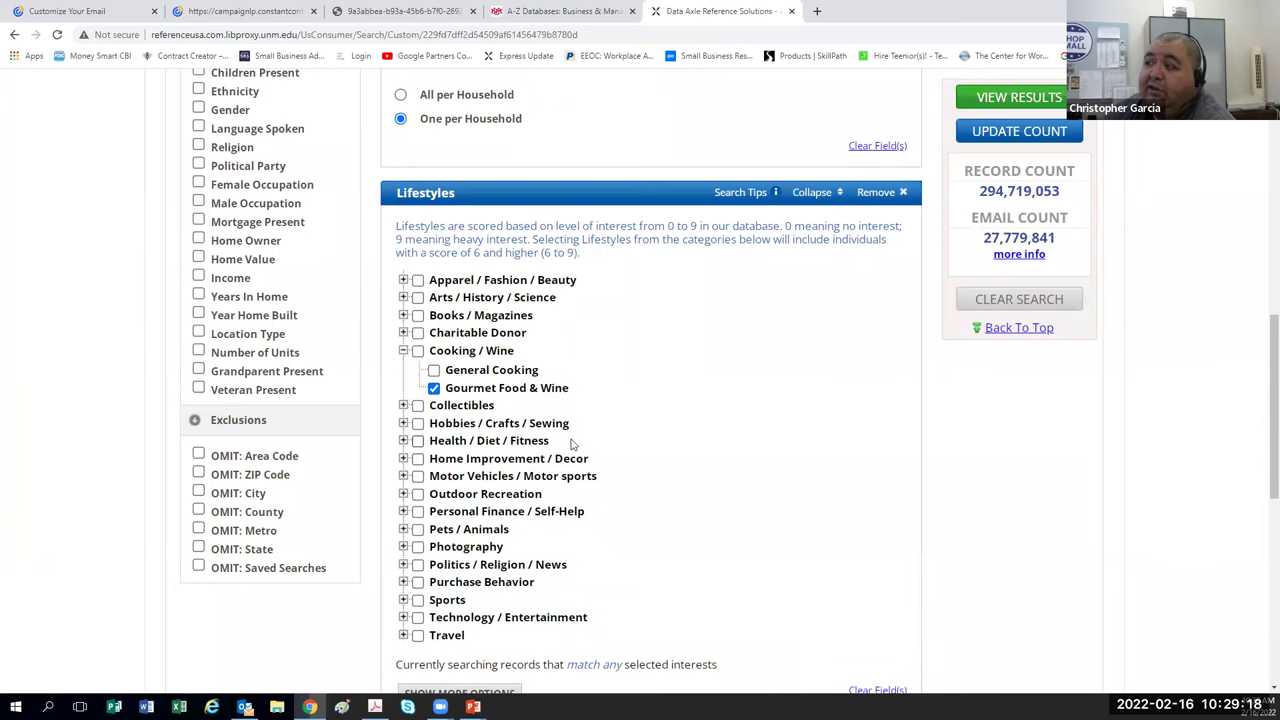
# Update the record count for the consumer criteria, check the chosen filters and view the results.
pyautogui.click(1019, 327)
pyautogui.click(1038, 298)
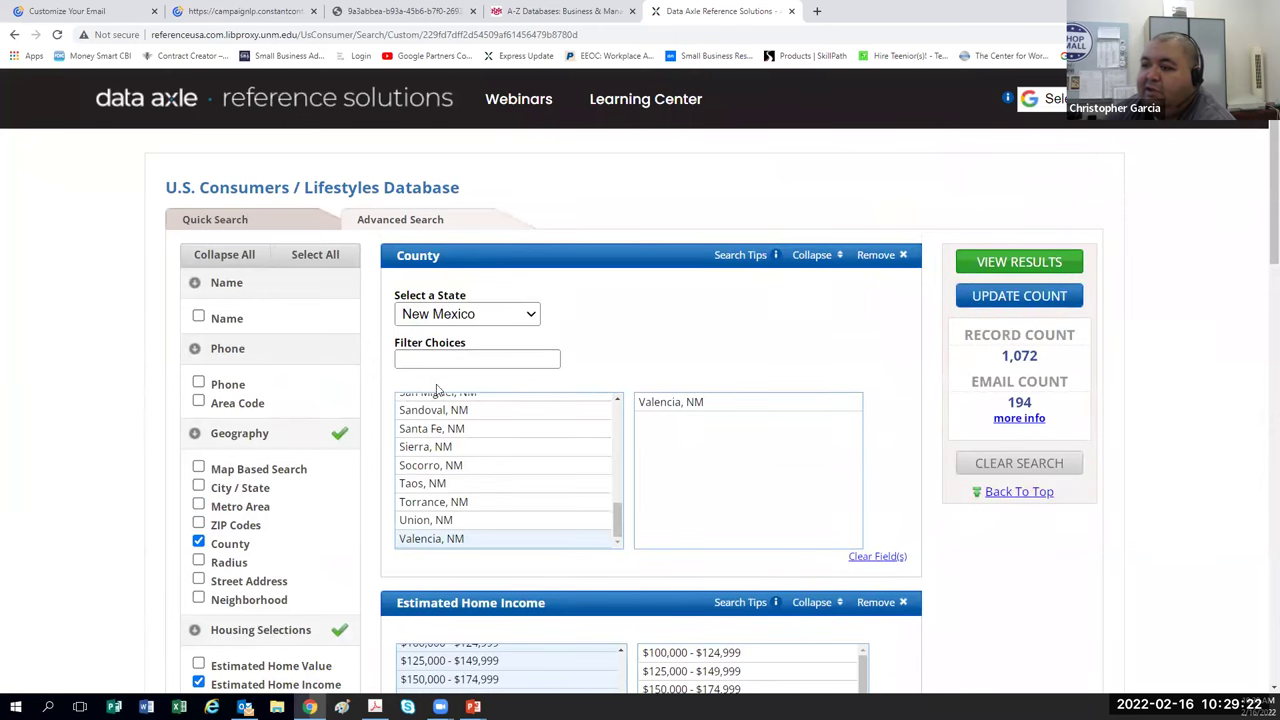
pyautogui.scroll(-2, 792, 320)
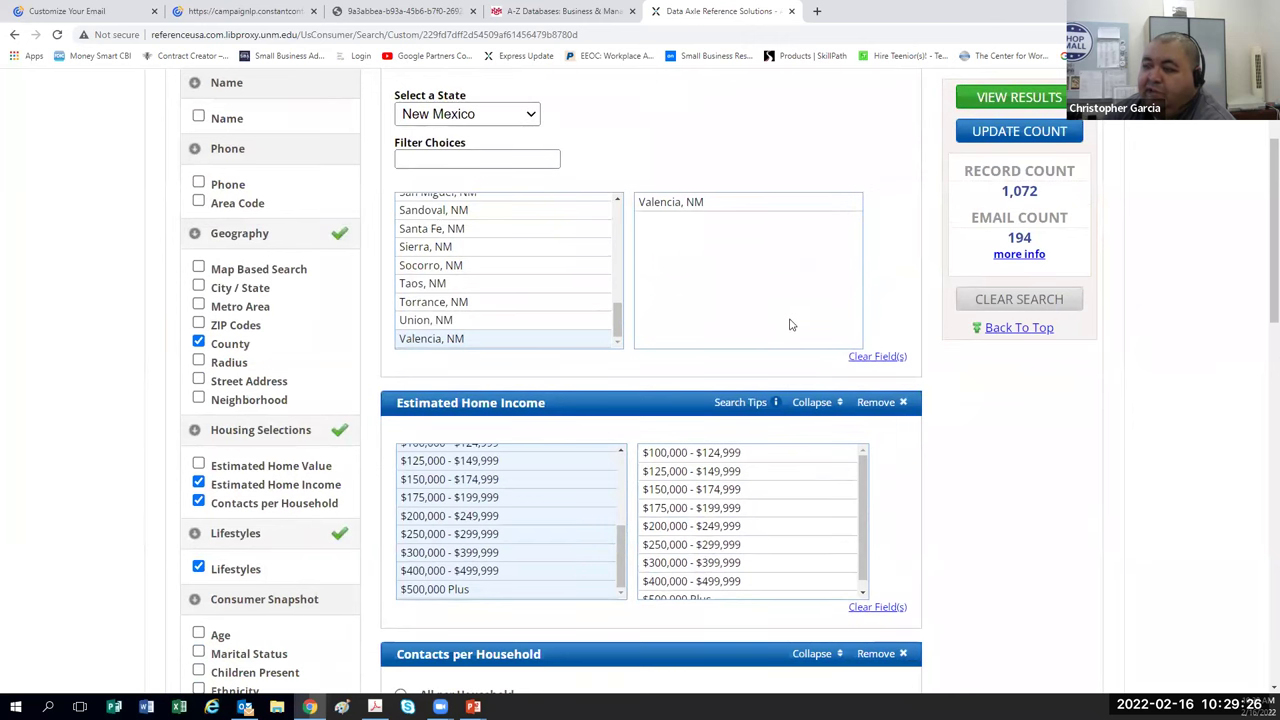
pyautogui.scroll(2, 990, 408)
pyautogui.scroll(1, 996, 412)
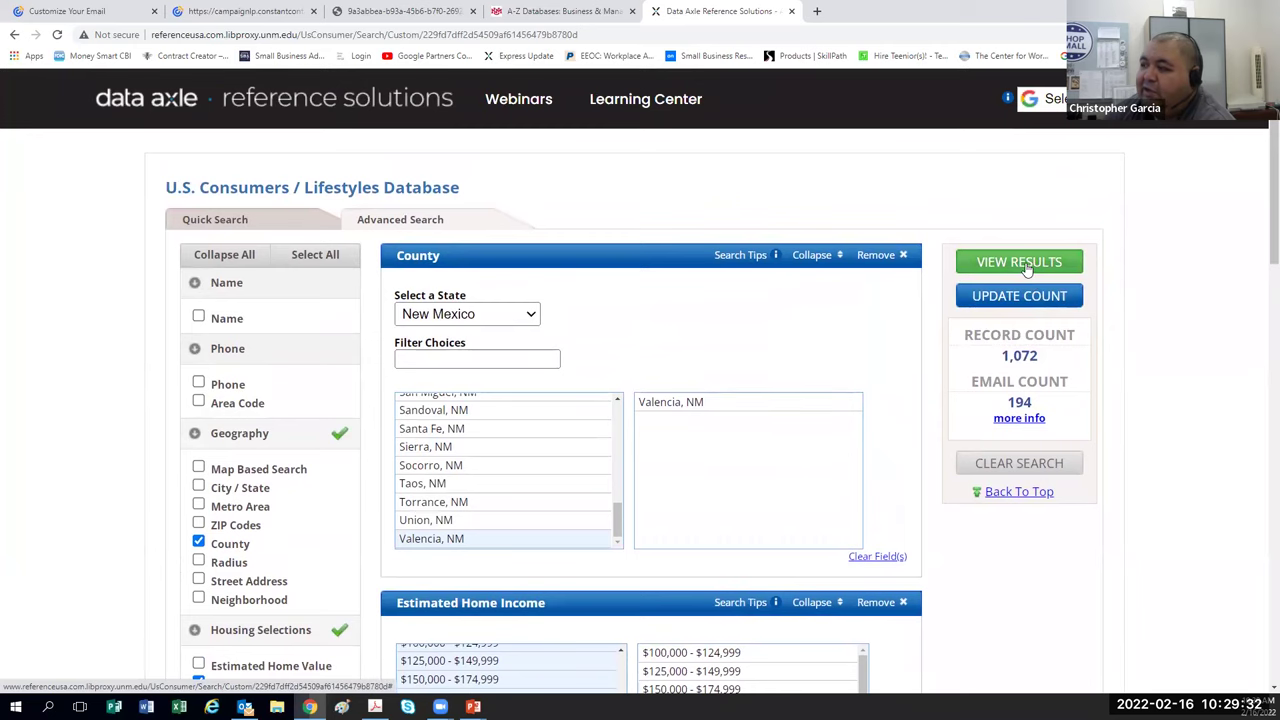
pyautogui.click(1026, 270)
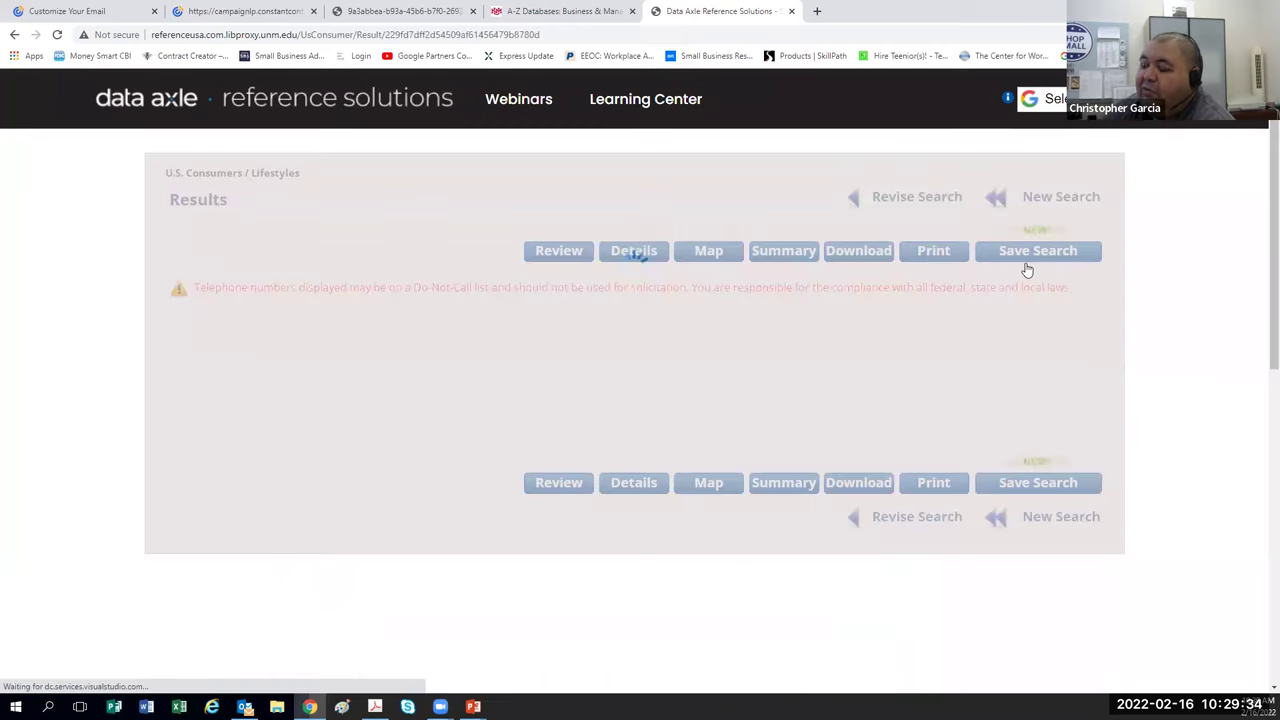
# Look through the list of matching consumers and select all records on the first results page.
pyautogui.scroll(-2, 70, 405)
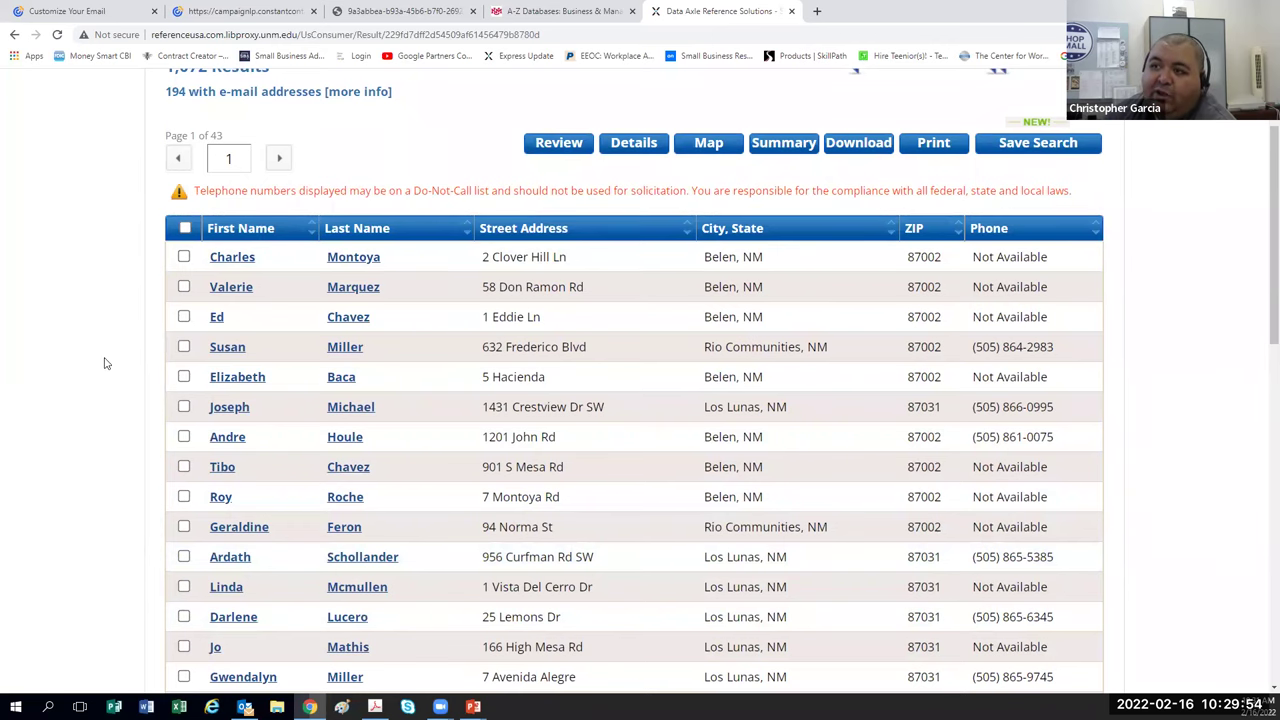
pyautogui.scroll(2, 104, 363)
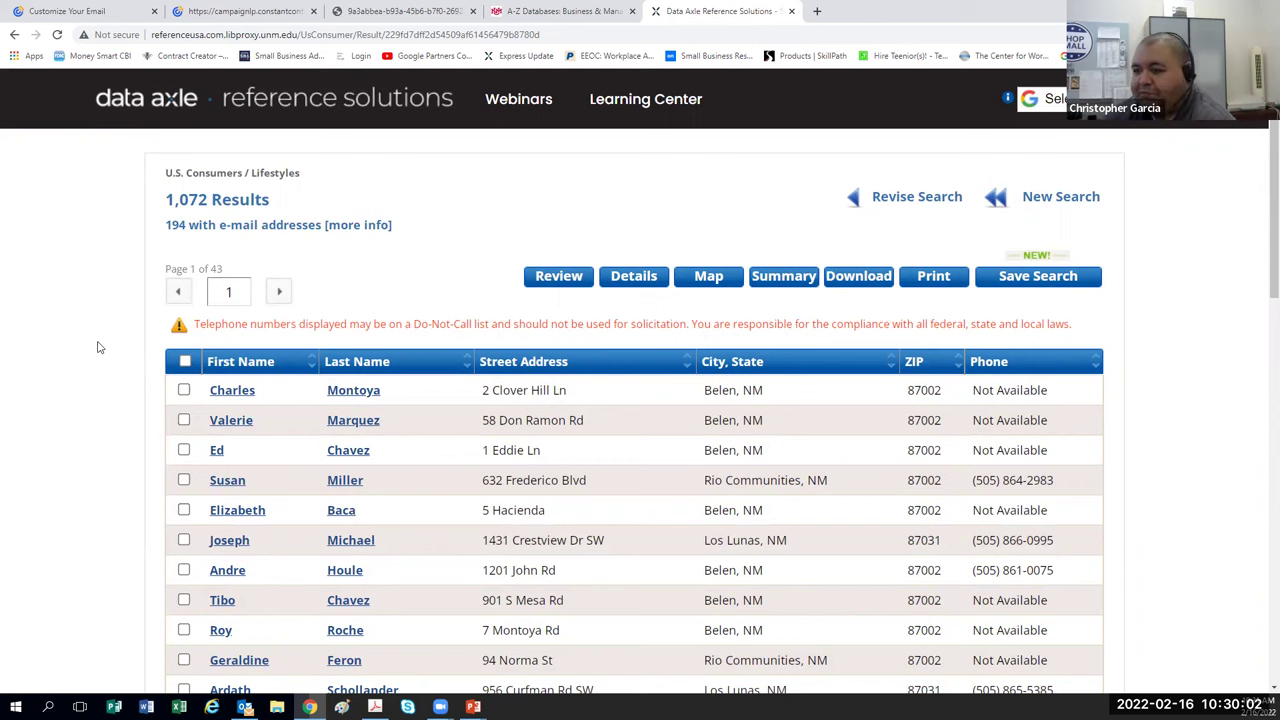
pyautogui.scroll(-2, 84, 392)
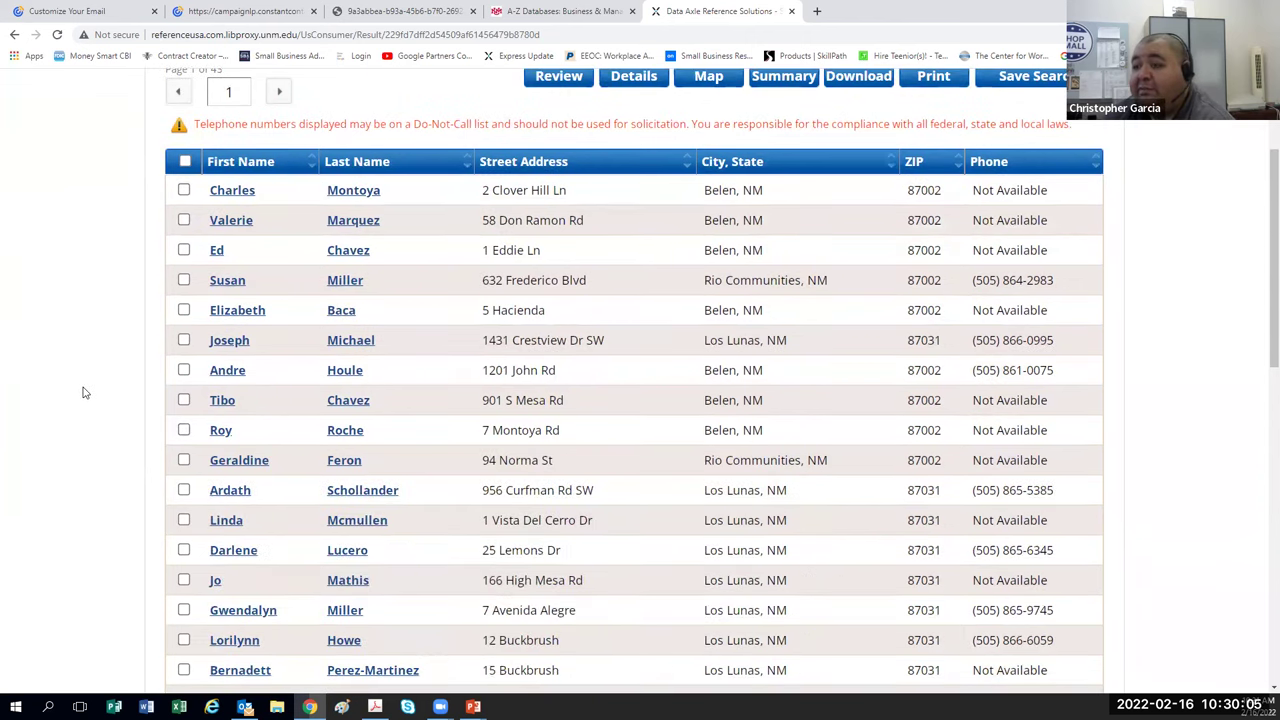
pyautogui.click(184, 161)
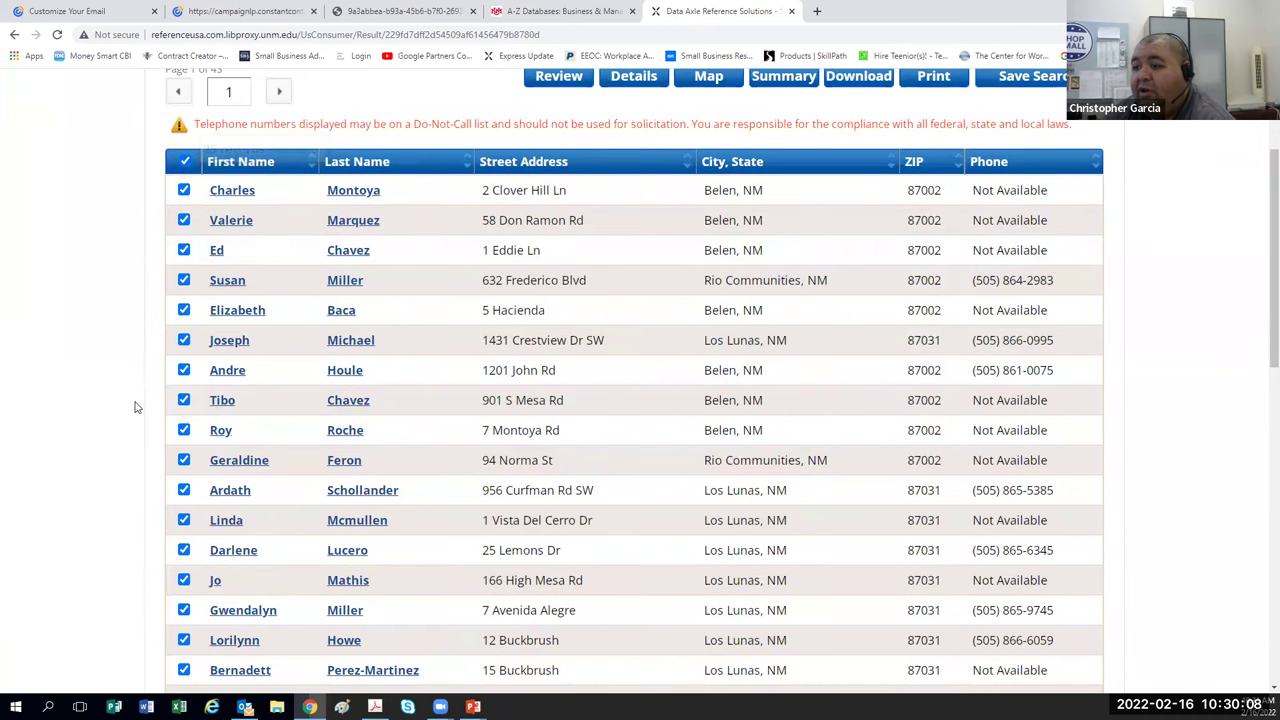
pyautogui.scroll(-5, 137, 407)
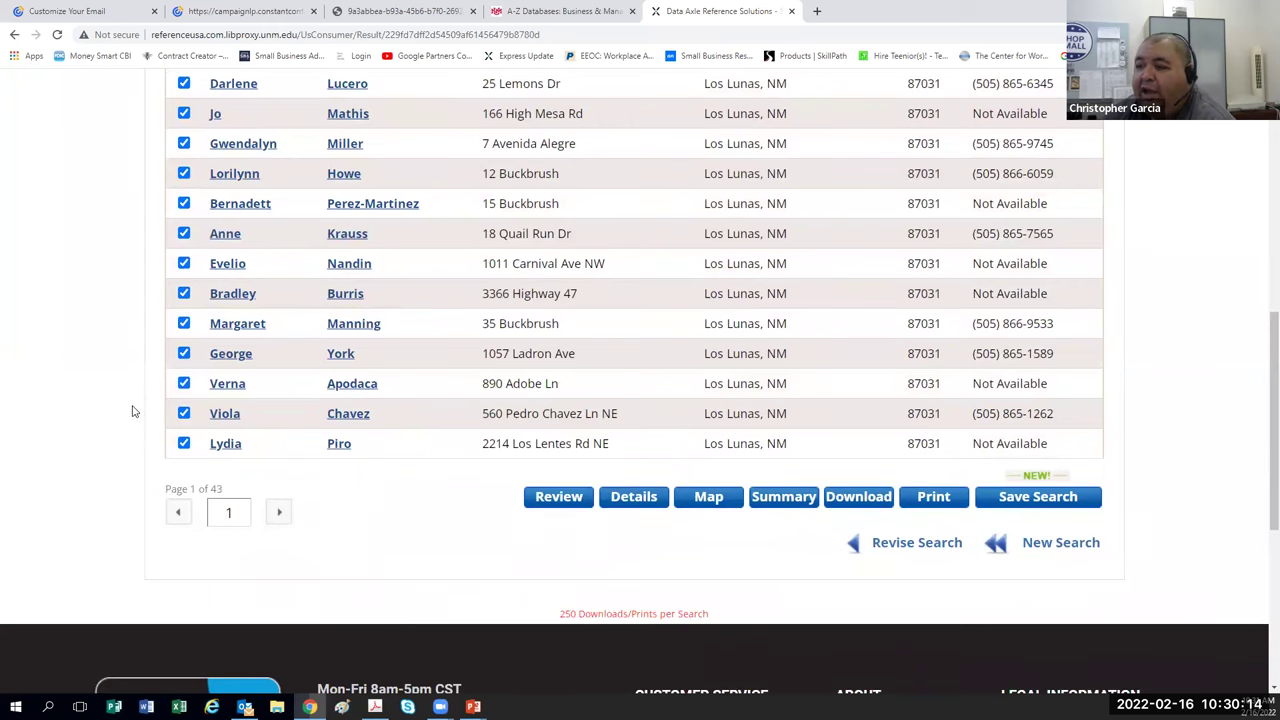
pyautogui.scroll(5, 133, 411)
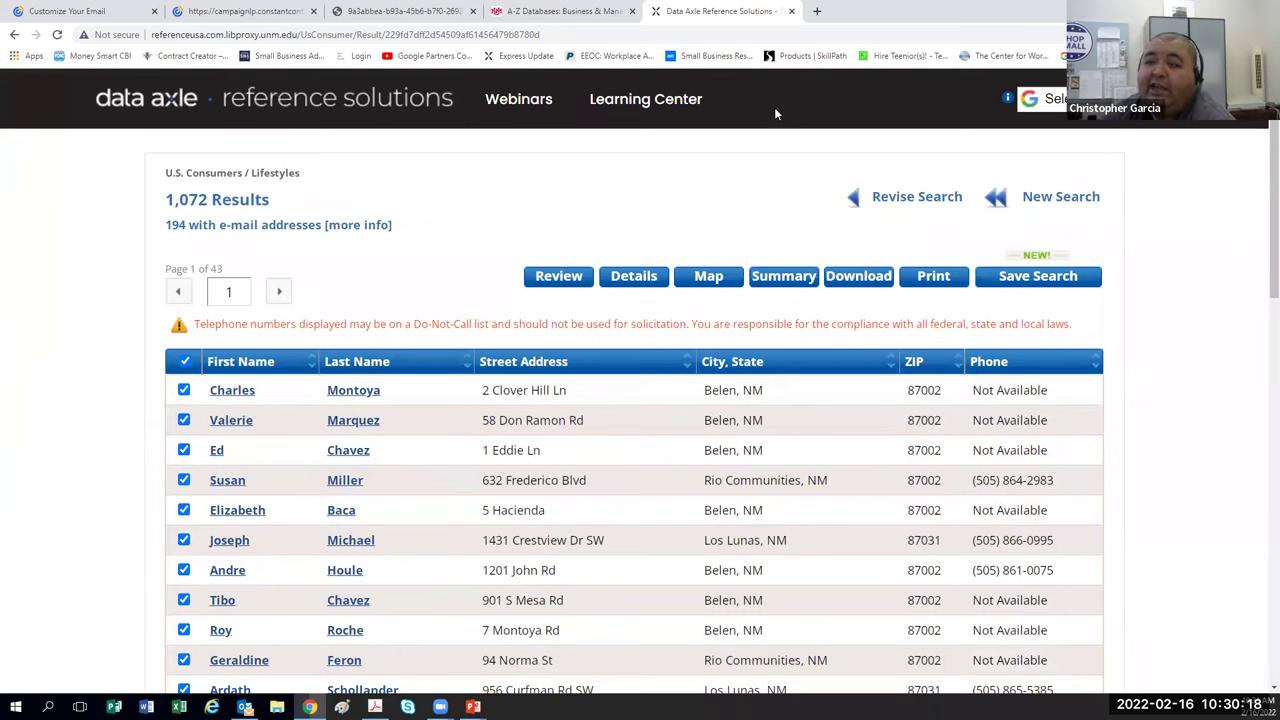
# Close the consumer results, switch to the PowerPoint slide show and advance to the slide on social media as a sales/marketing tool.
pyautogui.click(789, 11)
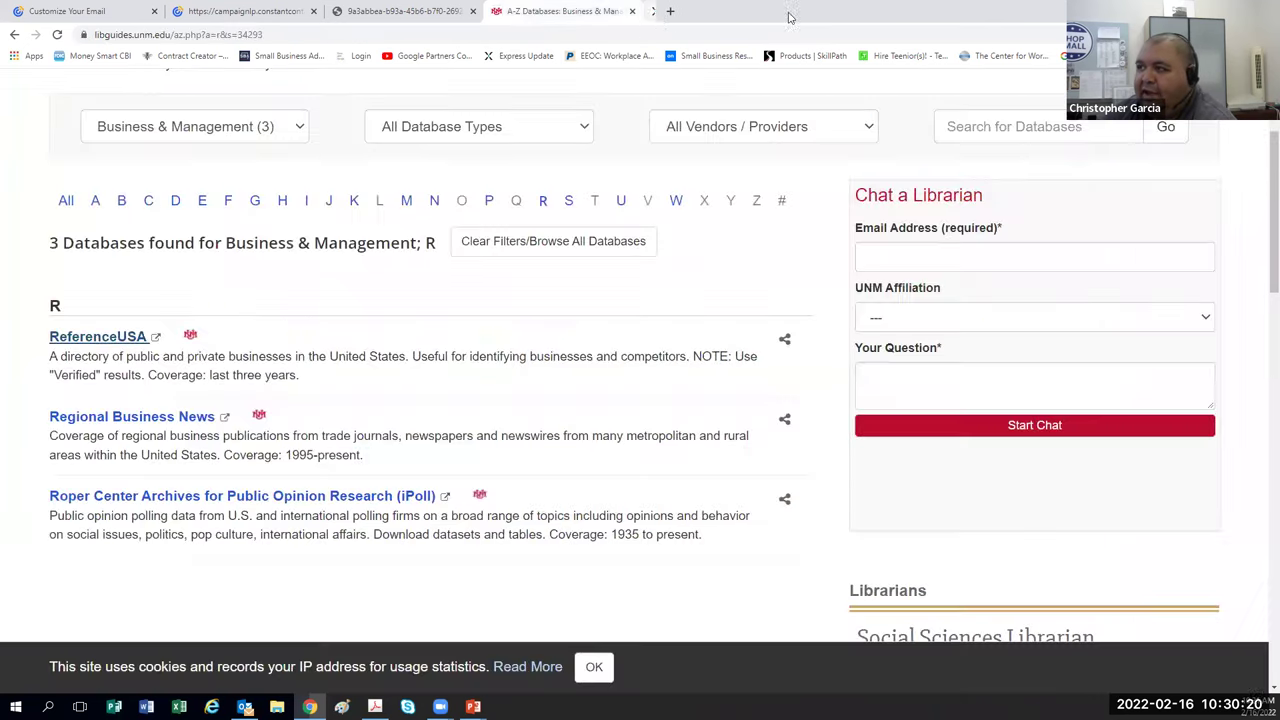
pyautogui.hotkey('alt', 'Tab')
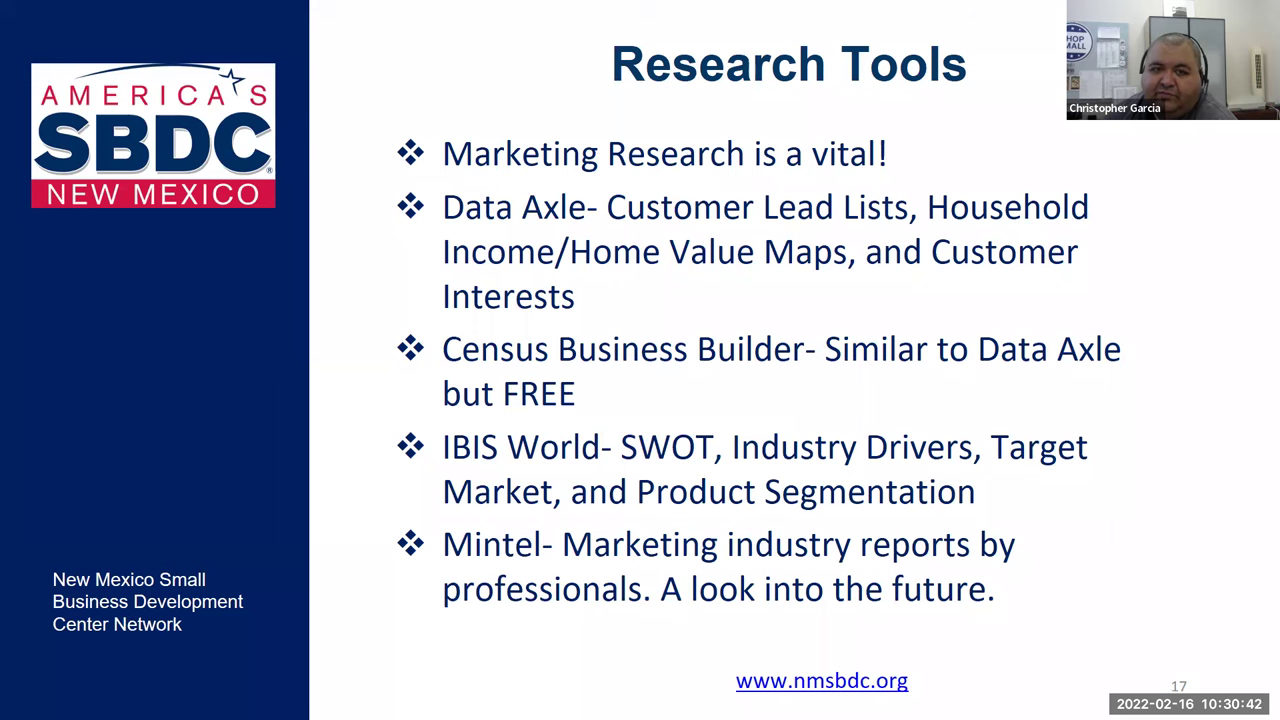
pyautogui.press('Right')
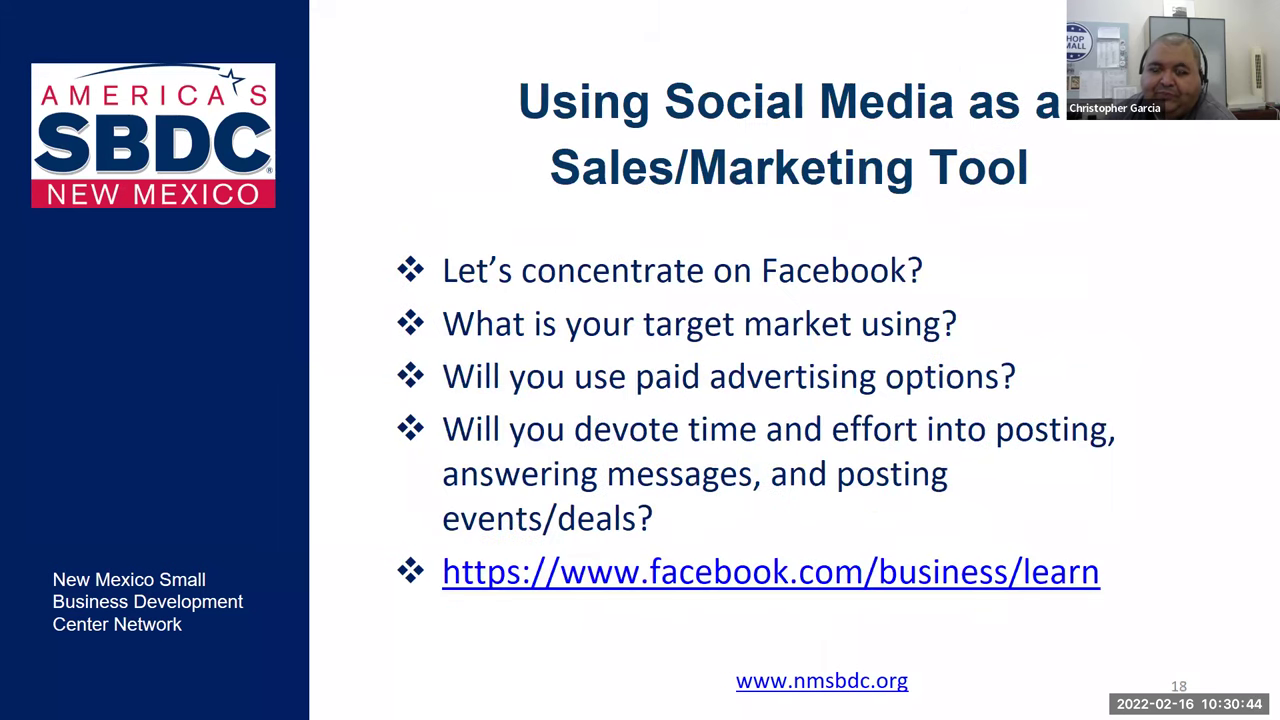